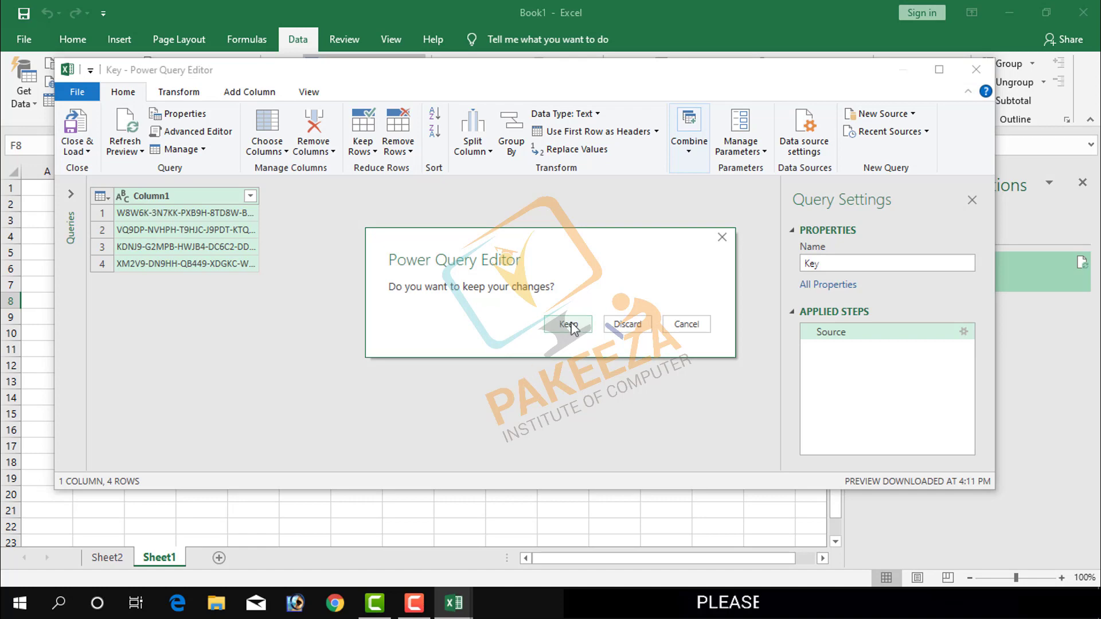
# - Keep the Power Query changes so the Key query loads into a new worksheet
pyautogui.click(566, 324)
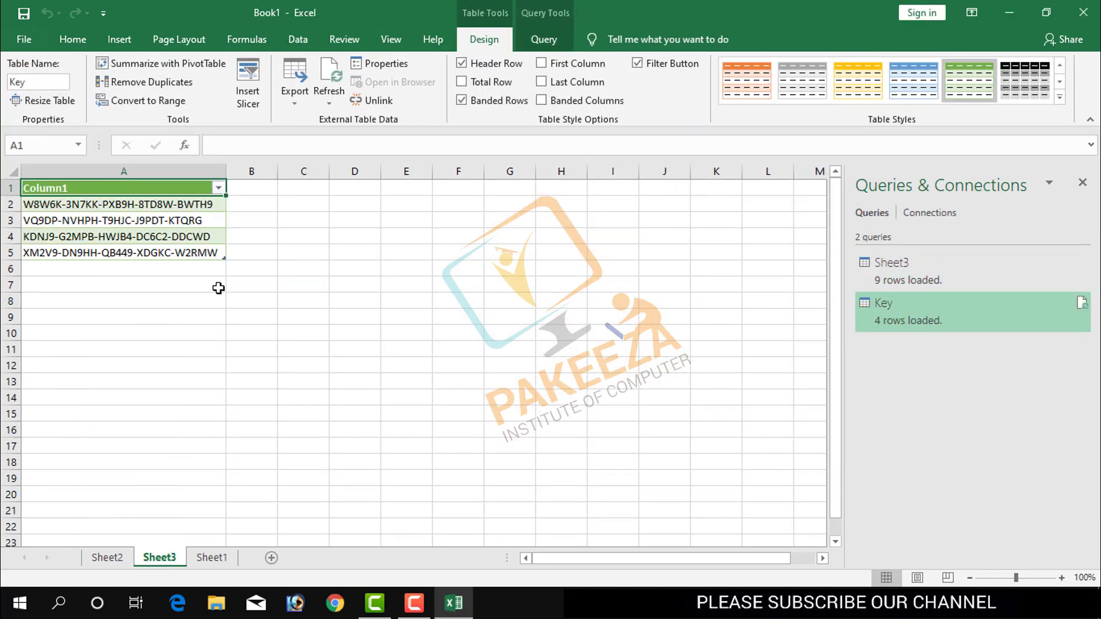
pyautogui.click(408, 301)
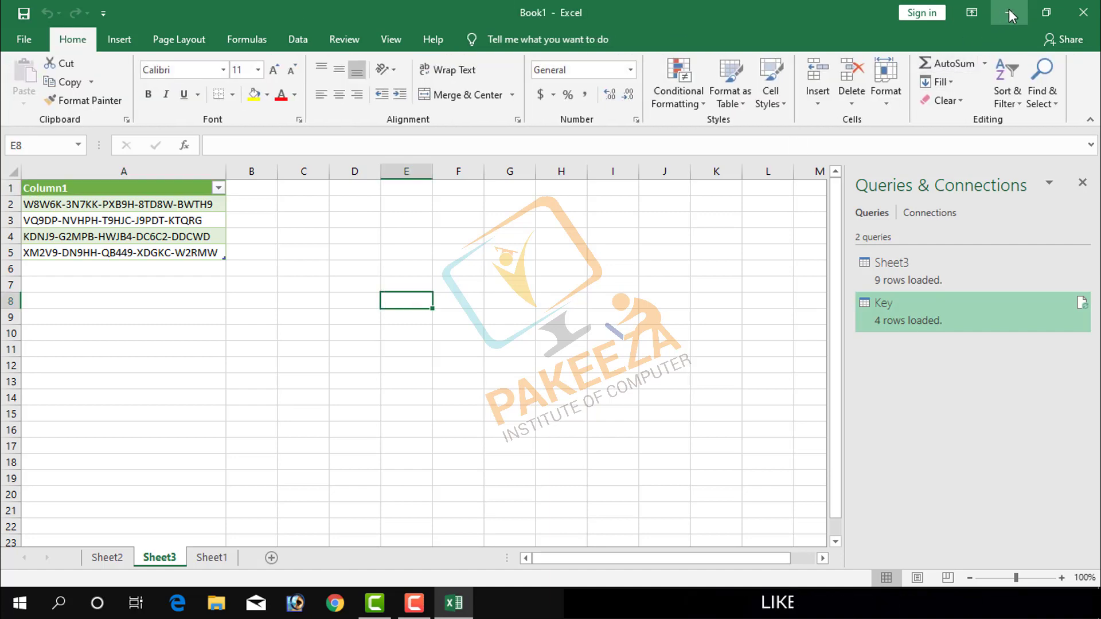
# - Switch to the desktop, open the Key text file in Notepad to compare its contents with the import, and close it
pyautogui.click(1009, 12)
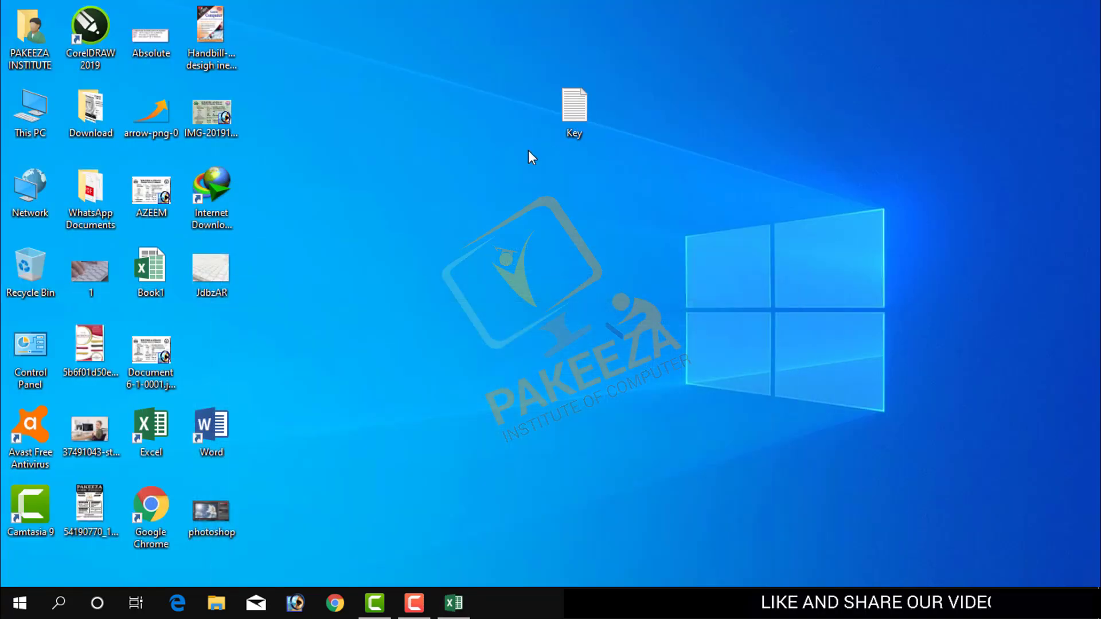
pyautogui.rightClick(740, 210)
pyautogui.click(766, 228)
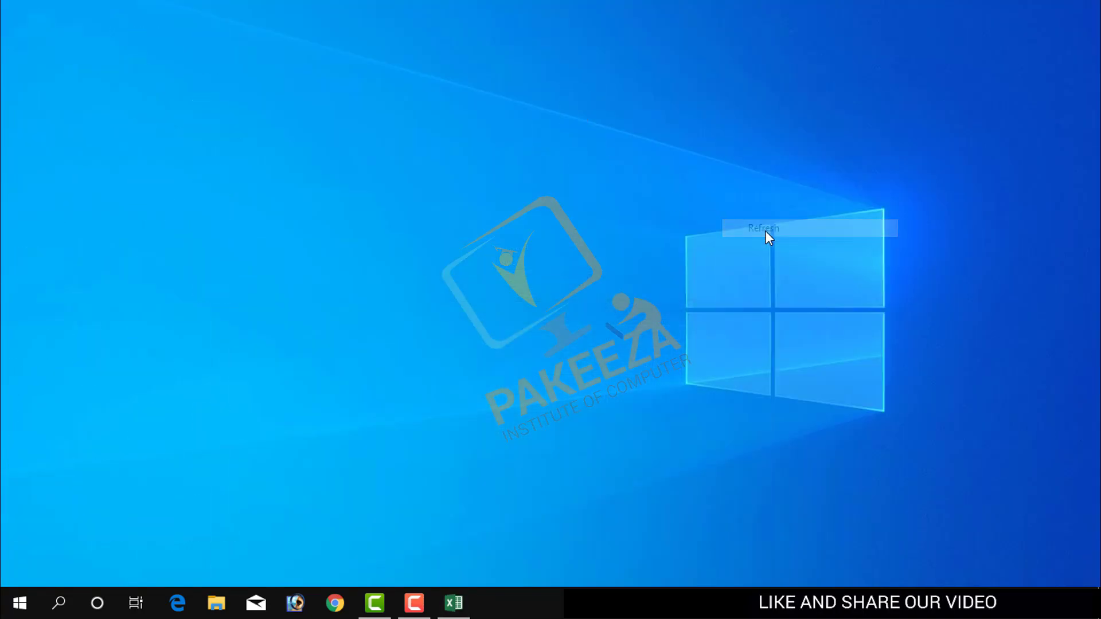
pyautogui.rightClick(458, 133)
pyautogui.click(495, 179)
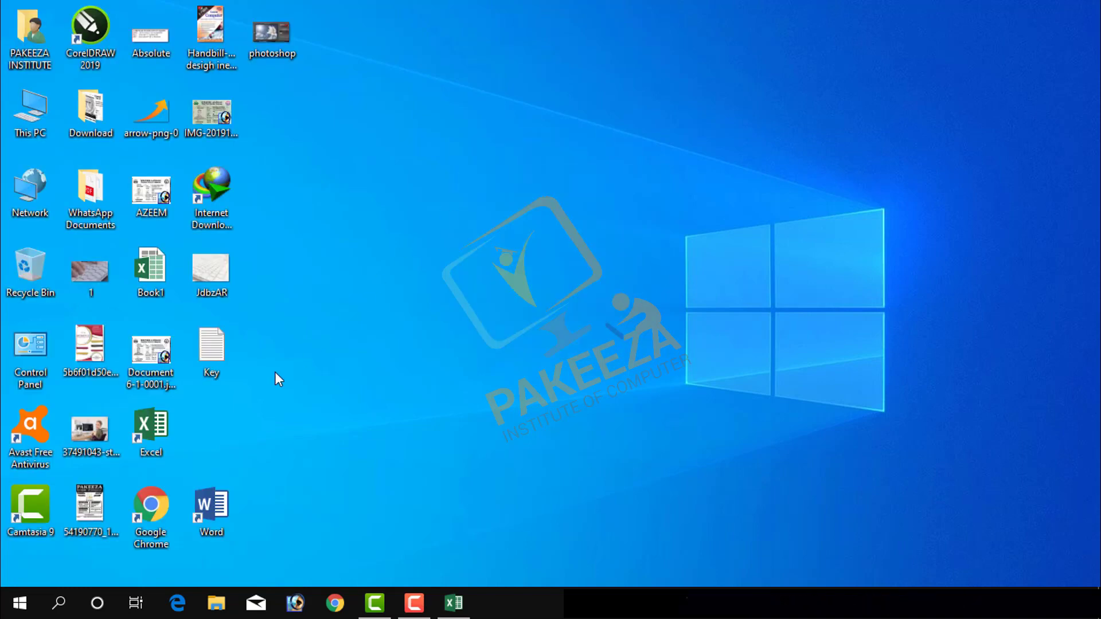
pyautogui.moveTo(212, 361); pyautogui.dragTo(514, 276)
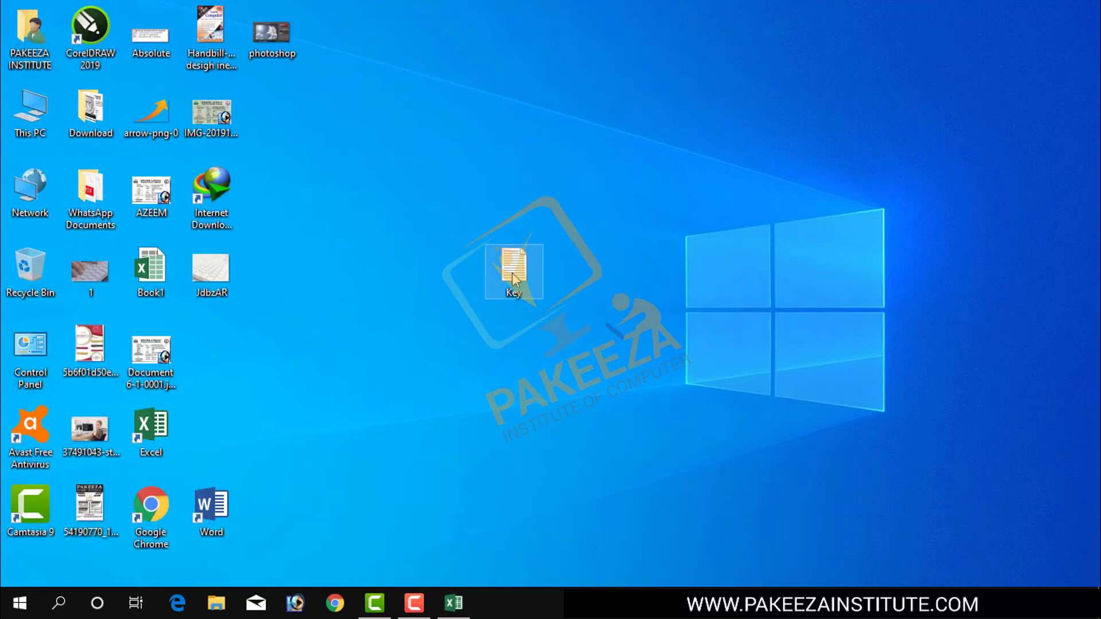
pyautogui.doubleClick(513, 279)
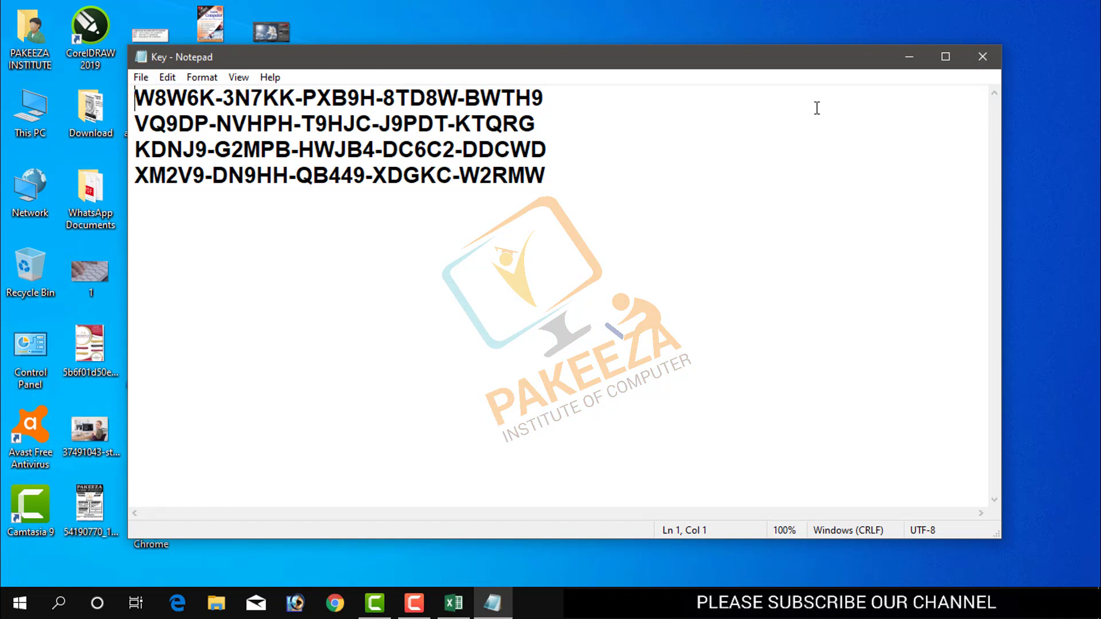
pyautogui.click(982, 56)
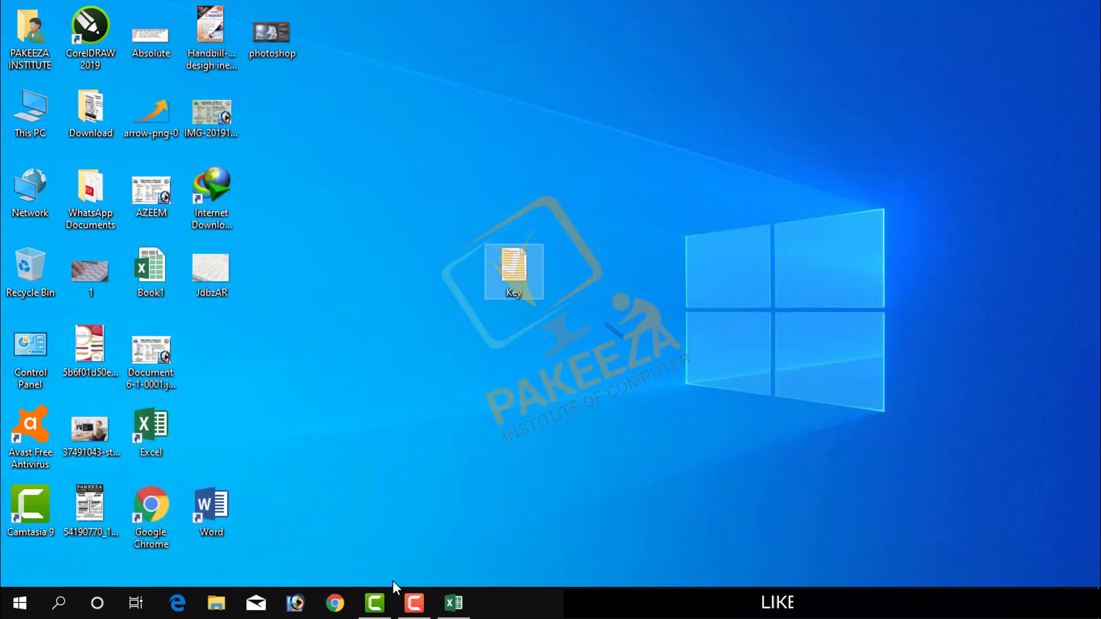
# - Return to the Excel workbook, switch to the empty Sheet1 and hide the list of queries and connections
pyautogui.click(452, 603)
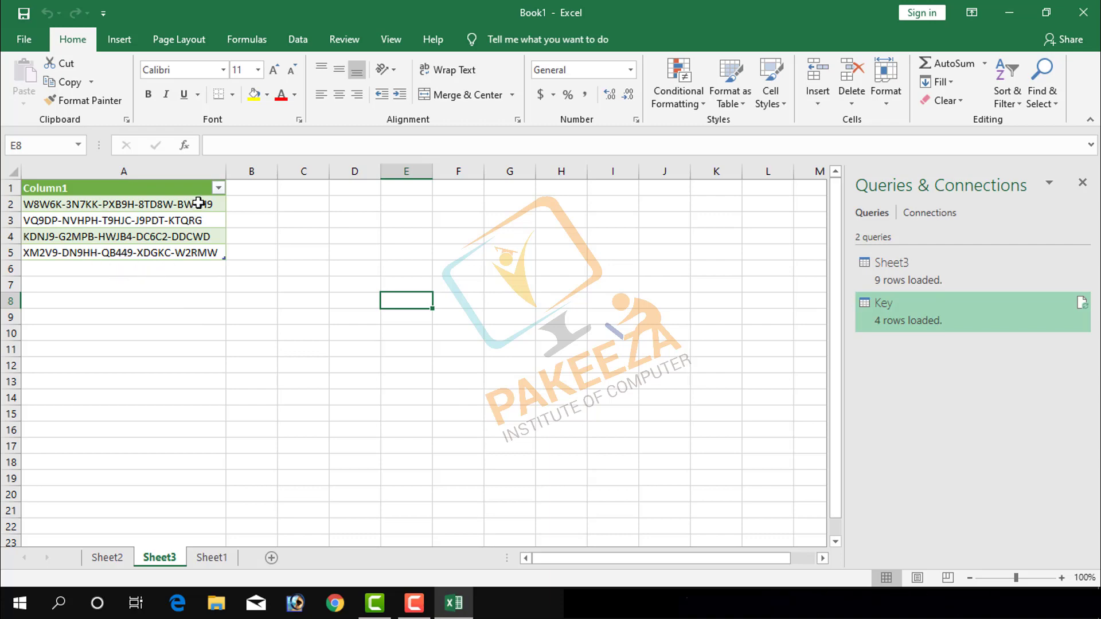
pyautogui.click(212, 557)
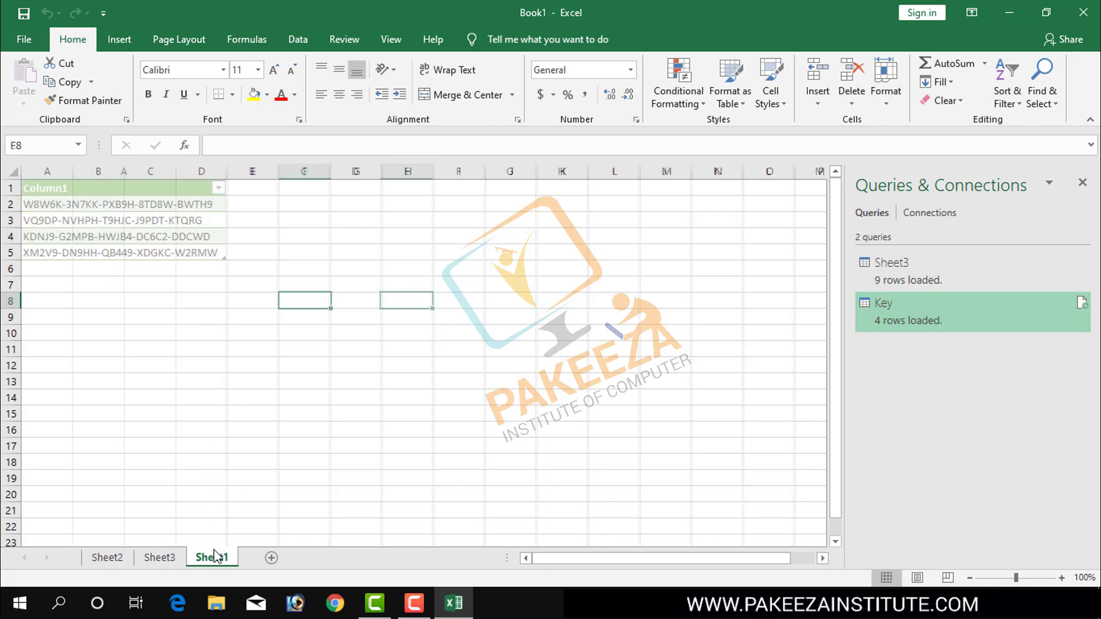
pyautogui.click(289, 285)
pyautogui.click(1083, 187)
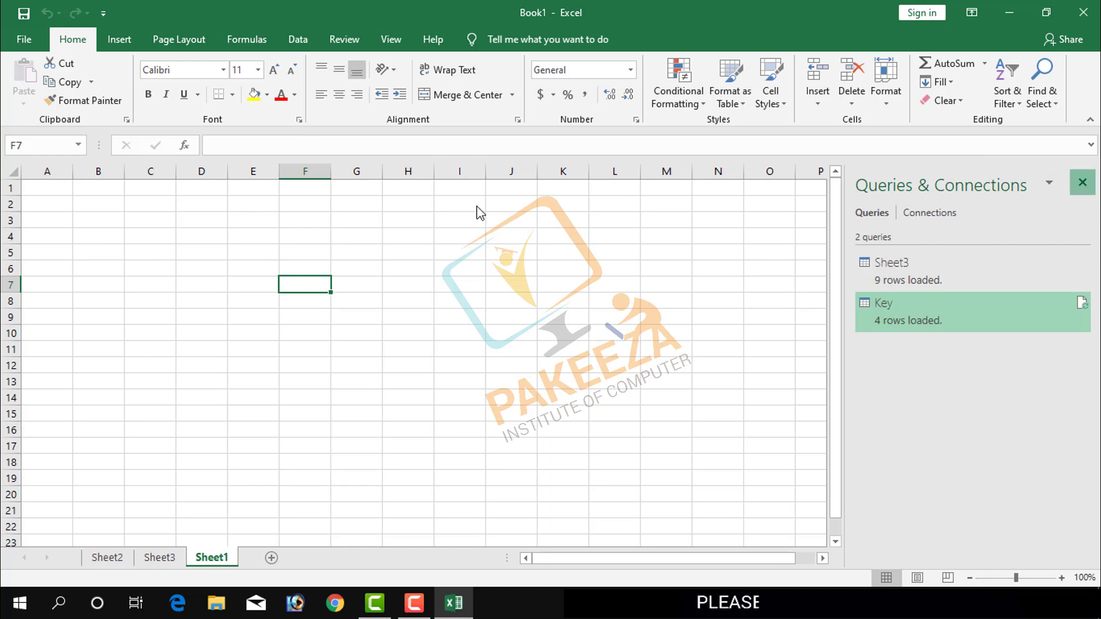
pyautogui.click(296, 41)
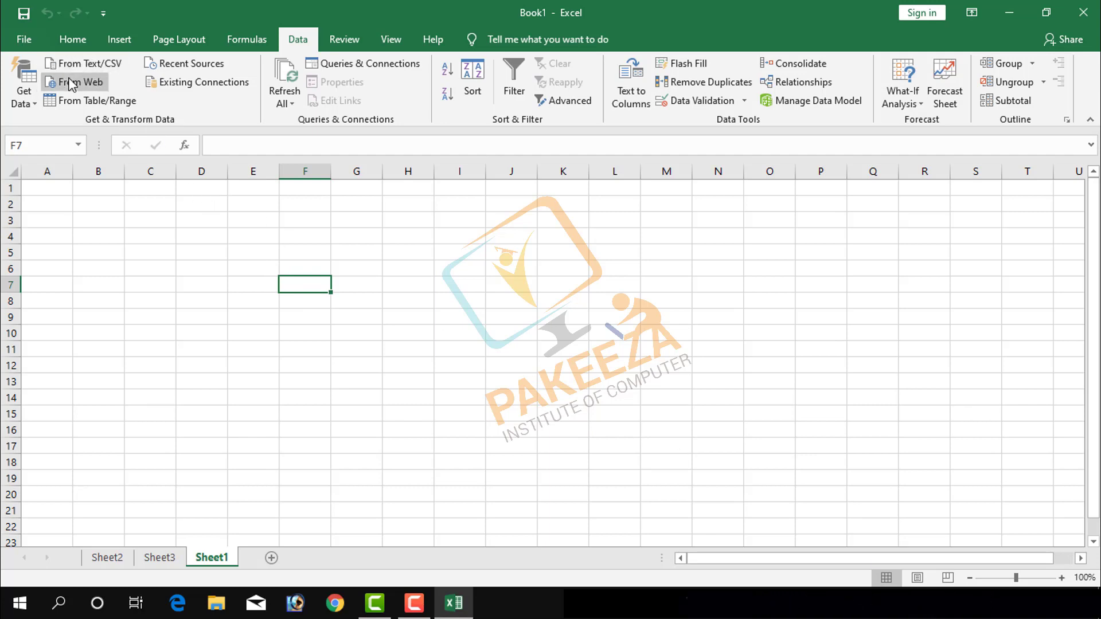
pyautogui.click(196, 258)
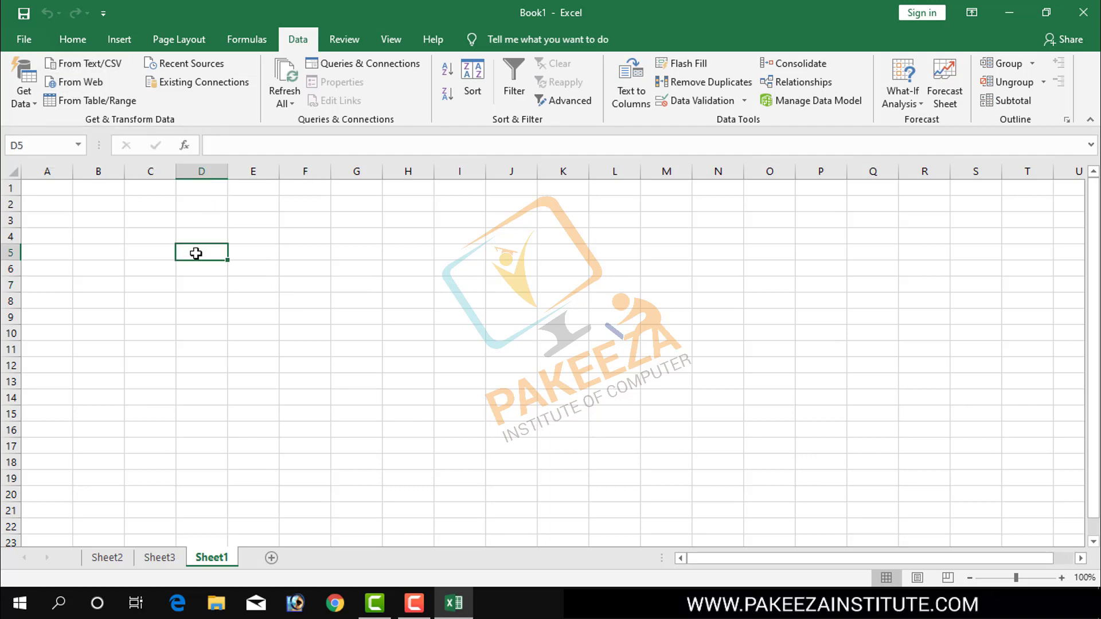
pyautogui.click(246, 256)
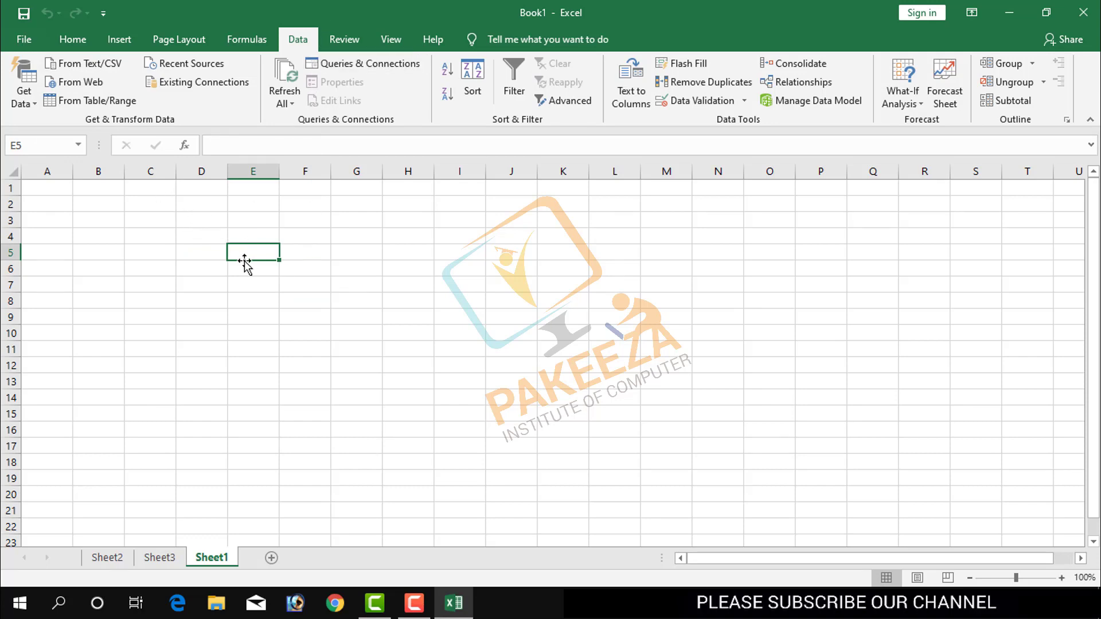
pyautogui.click(196, 248)
pyautogui.click(242, 237)
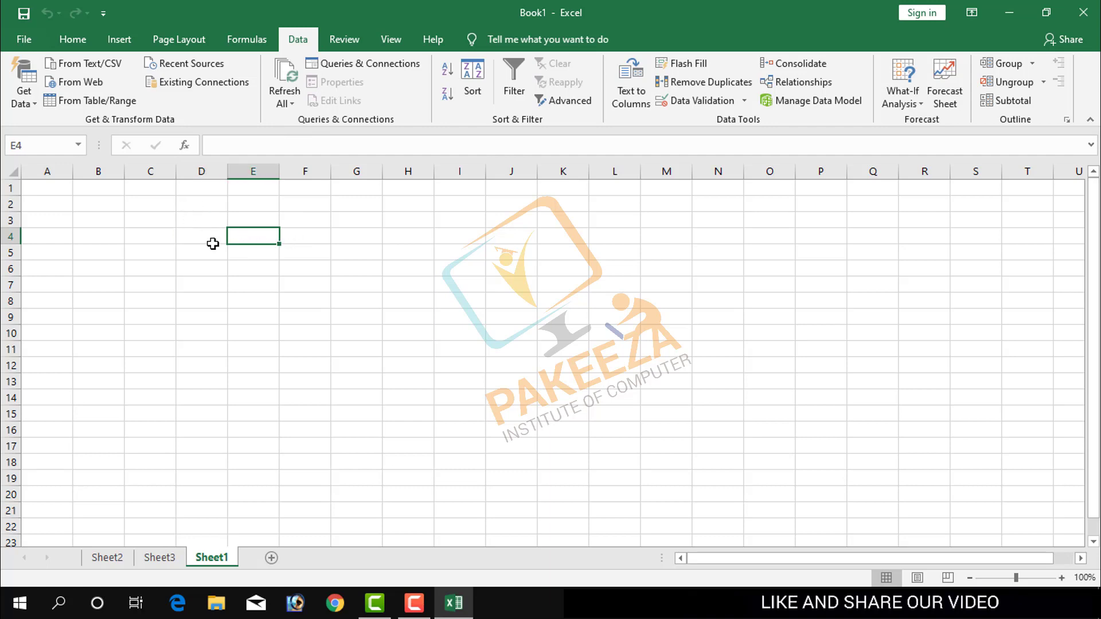
pyautogui.click(413, 602)
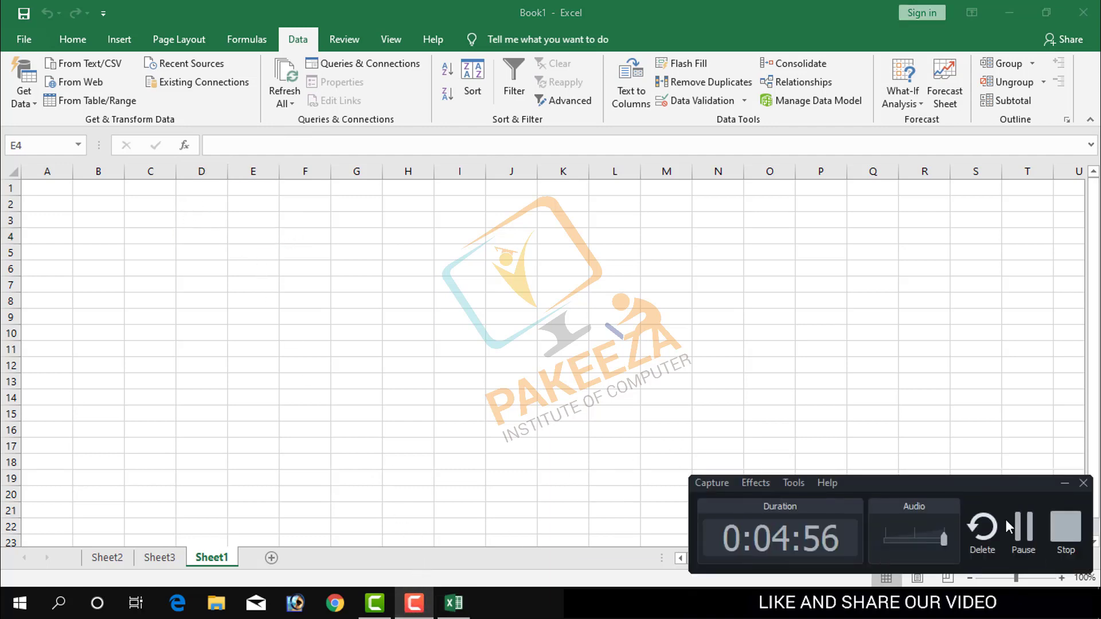
pyautogui.click(1022, 533)
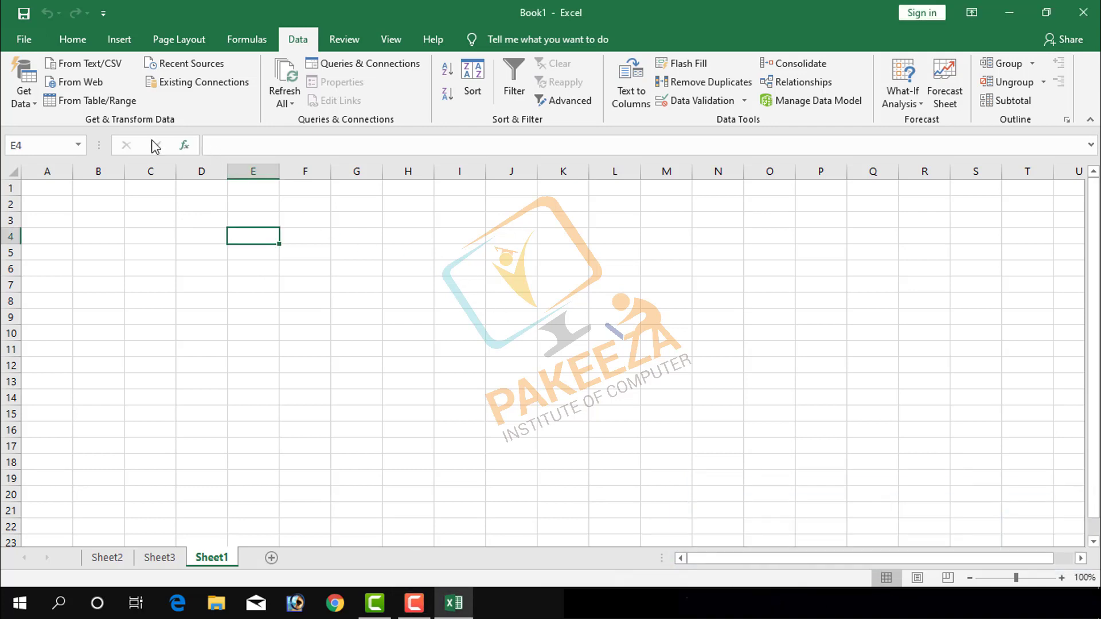
pyautogui.click(81, 102)
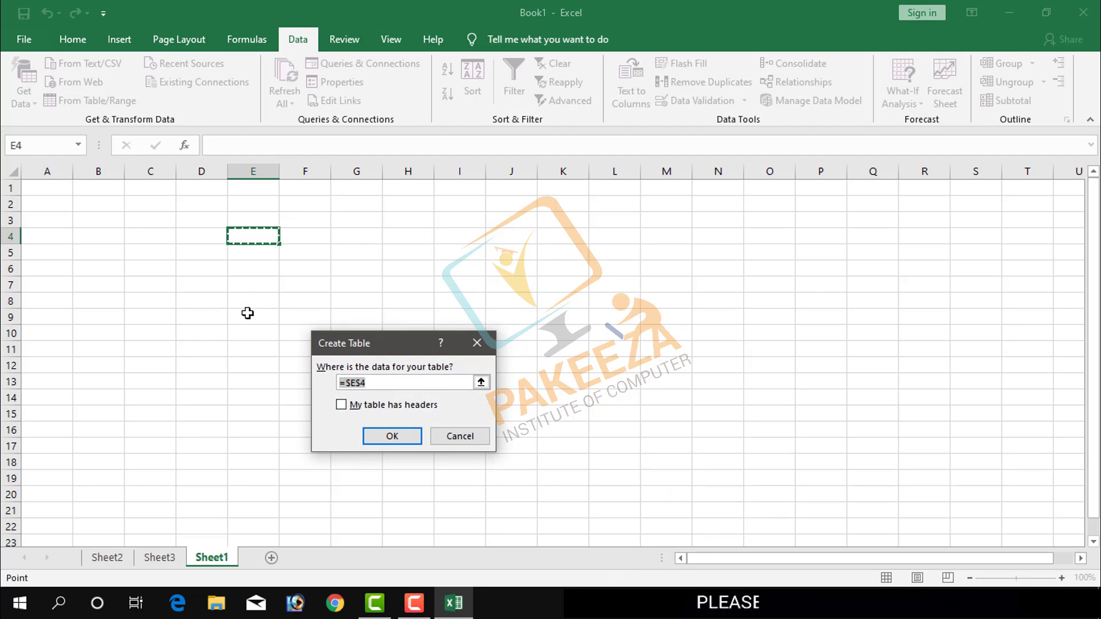
pyautogui.moveTo(376, 346); pyautogui.dragTo(452, 302)
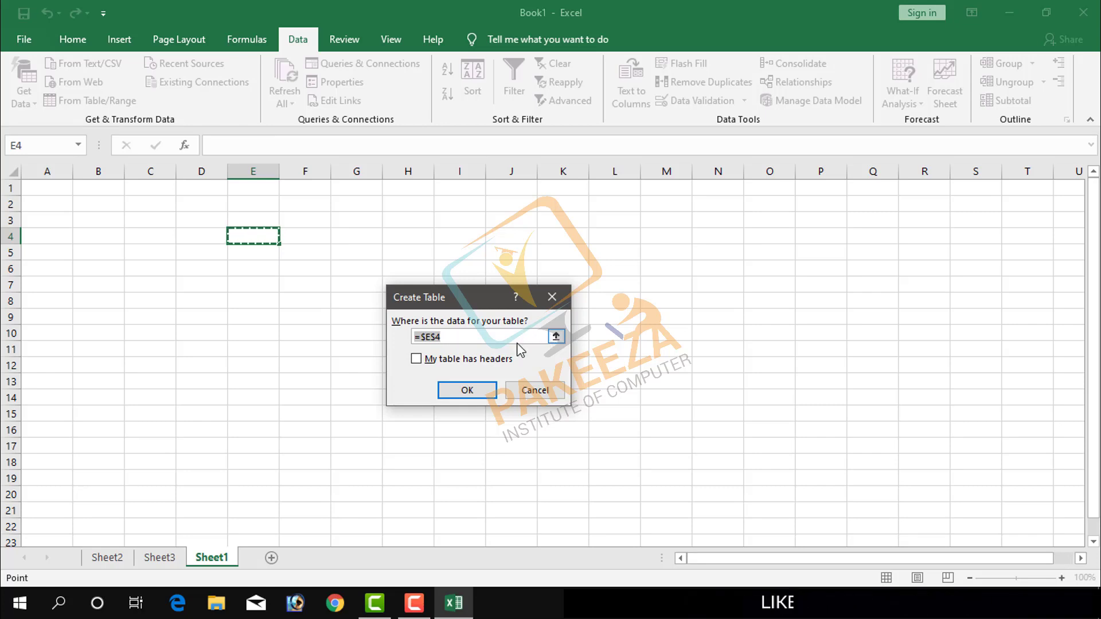
pyautogui.click(416, 359)
pyautogui.click(556, 337)
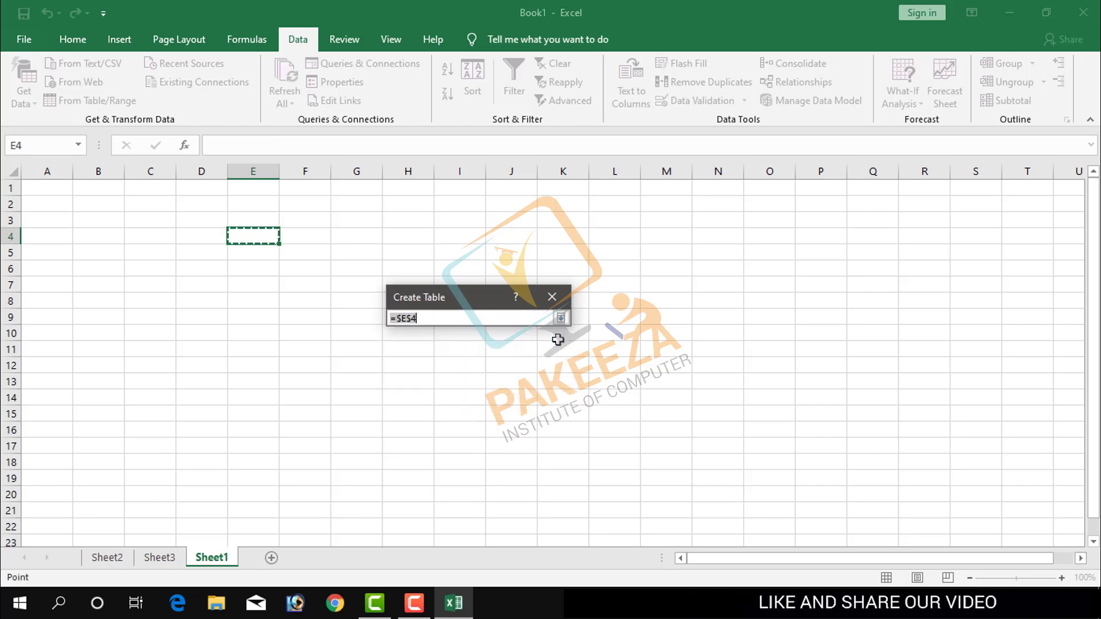
pyautogui.click(561, 318)
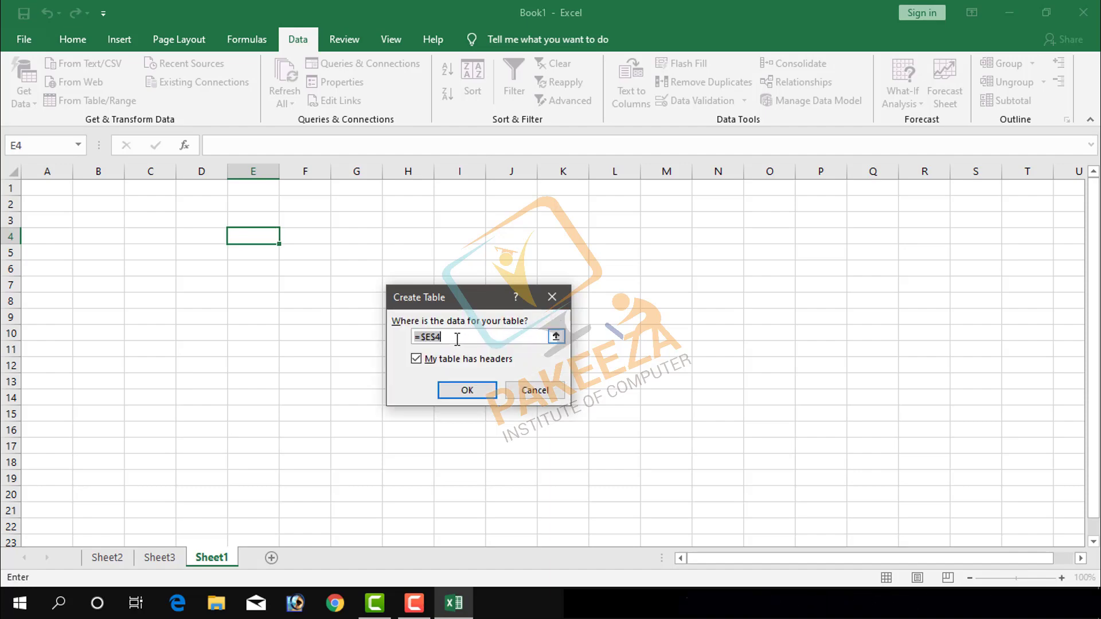
pyautogui.click(552, 297)
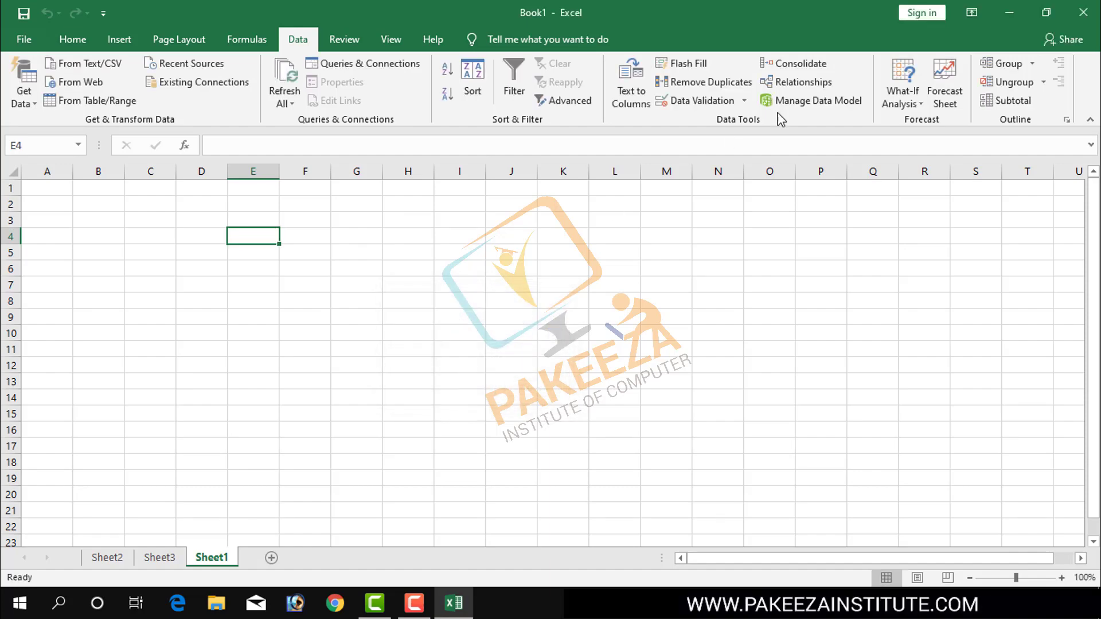
# - In the Book1 workbook with the sales commission data, create a table query from Sheet3 range F4:I9 with headers
pyautogui.click(1010, 12)
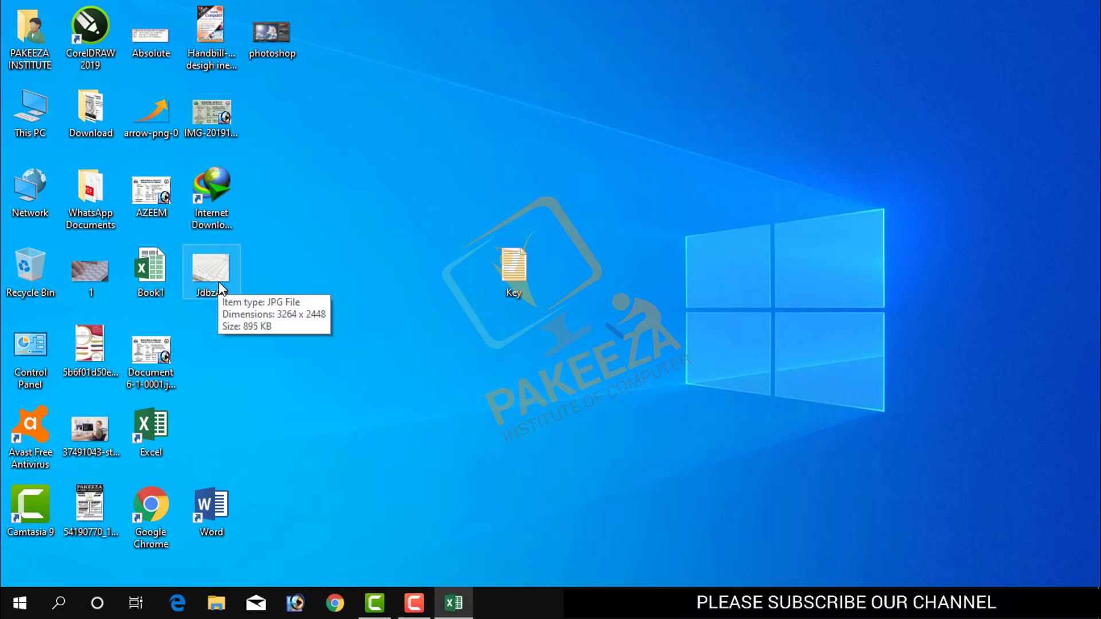
pyautogui.click(454, 603)
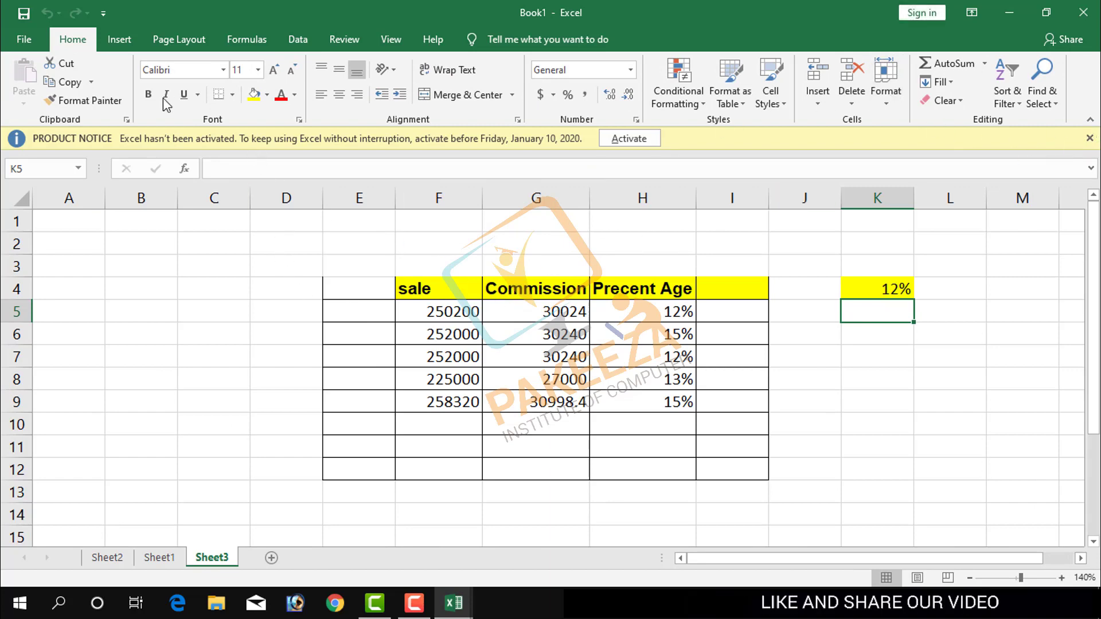
pyautogui.click(299, 41)
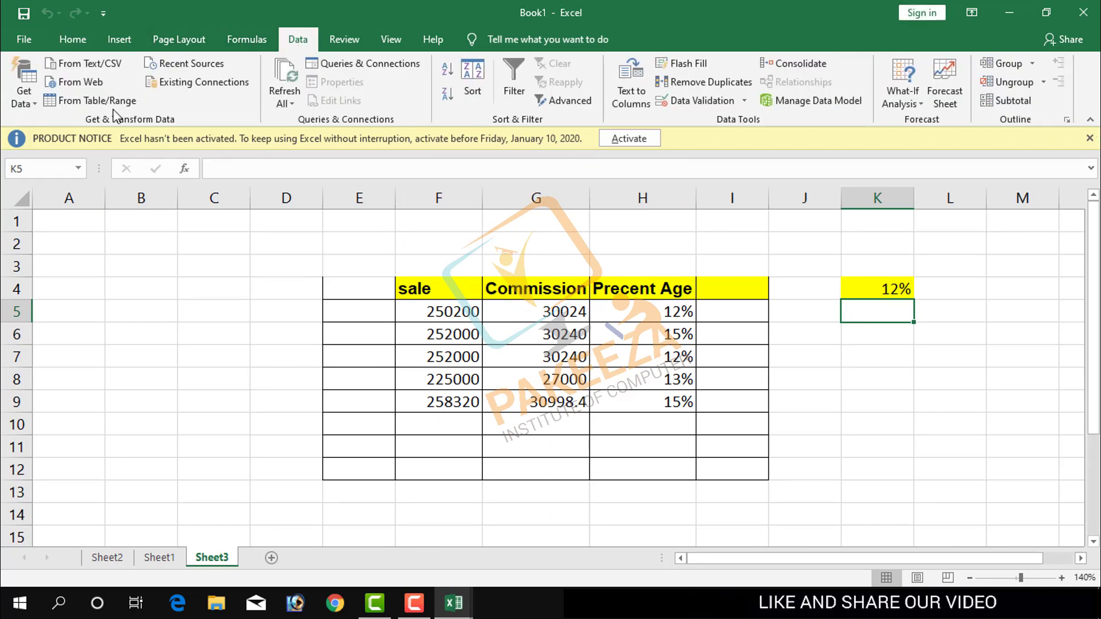
pyautogui.click(96, 102)
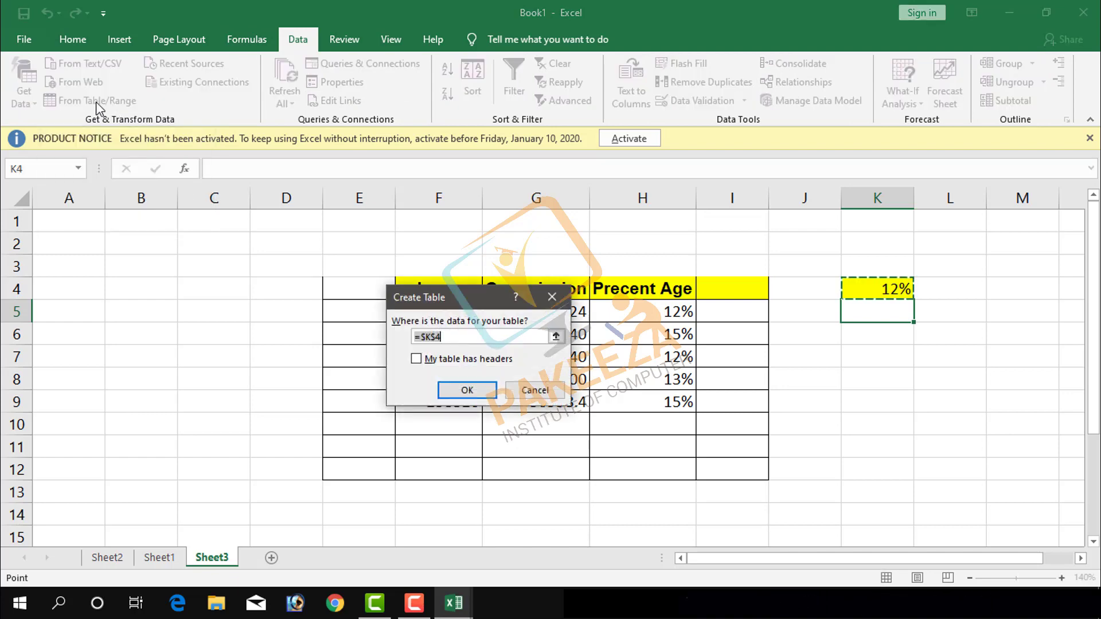
pyautogui.moveTo(430, 297); pyautogui.dragTo(788, 340)
pyautogui.moveTo(406, 286); pyautogui.dragTo(701, 405)
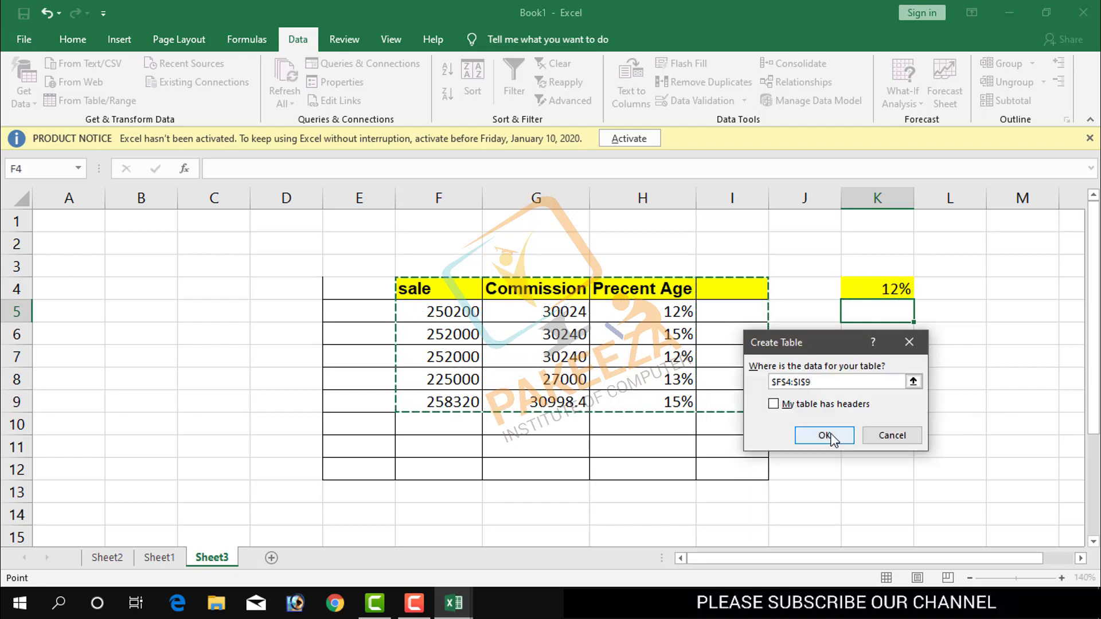
pyautogui.moveTo(843, 345); pyautogui.dragTo(637, 309)
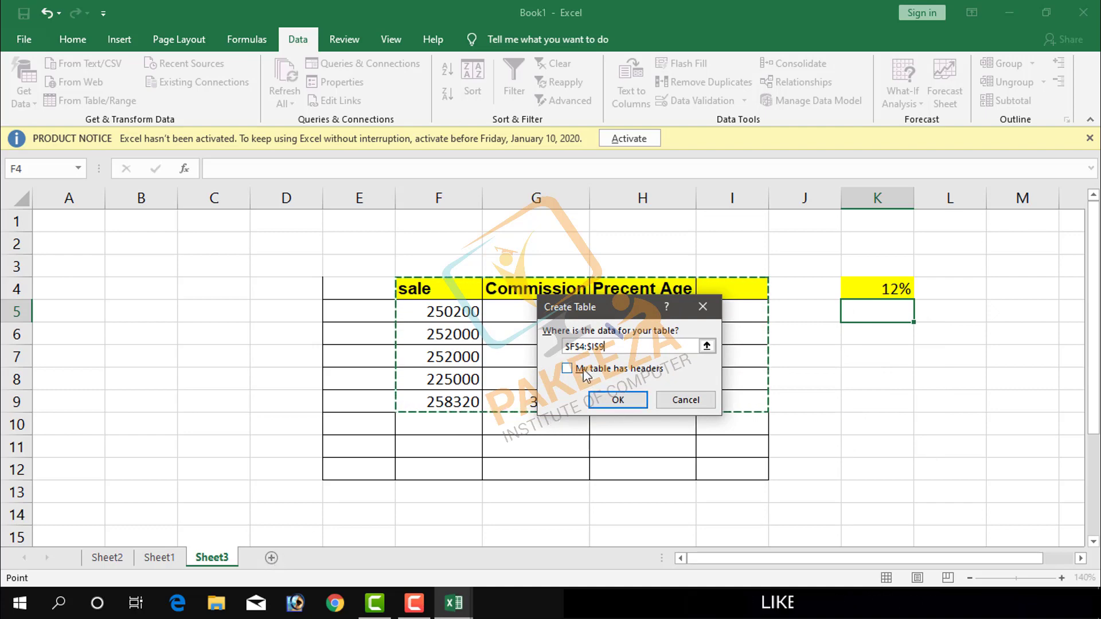
pyautogui.click(610, 400)
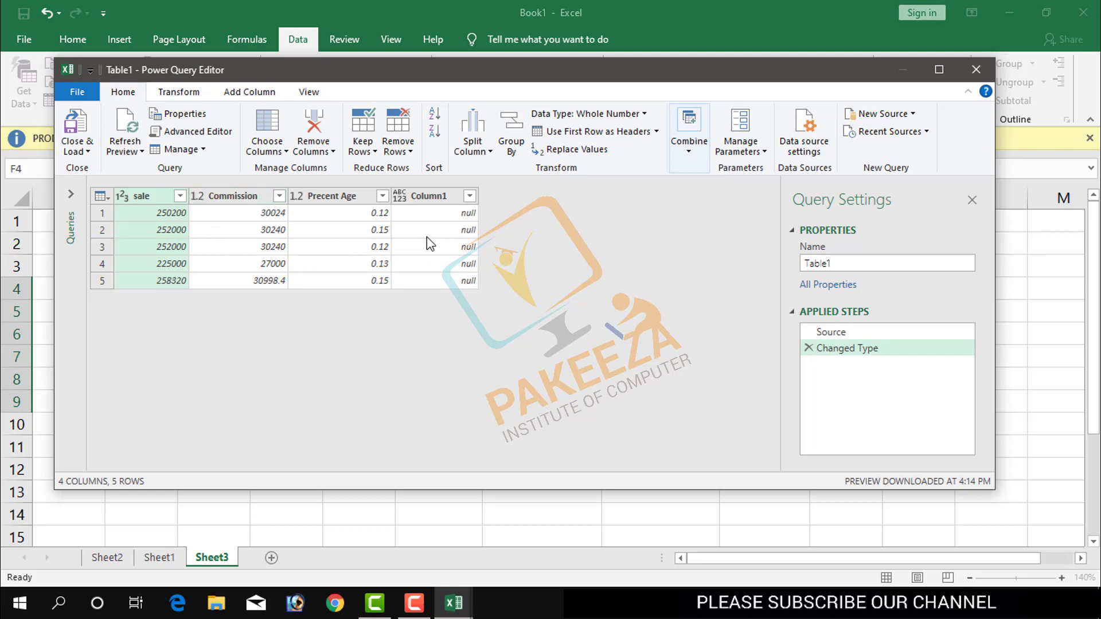
# - Close the Power Query Editor and keep the changes to load the Table1 query into a new worksheet
pyautogui.moveTo(375, 73); pyautogui.dragTo(424, 76)
pyautogui.click(1040, 73)
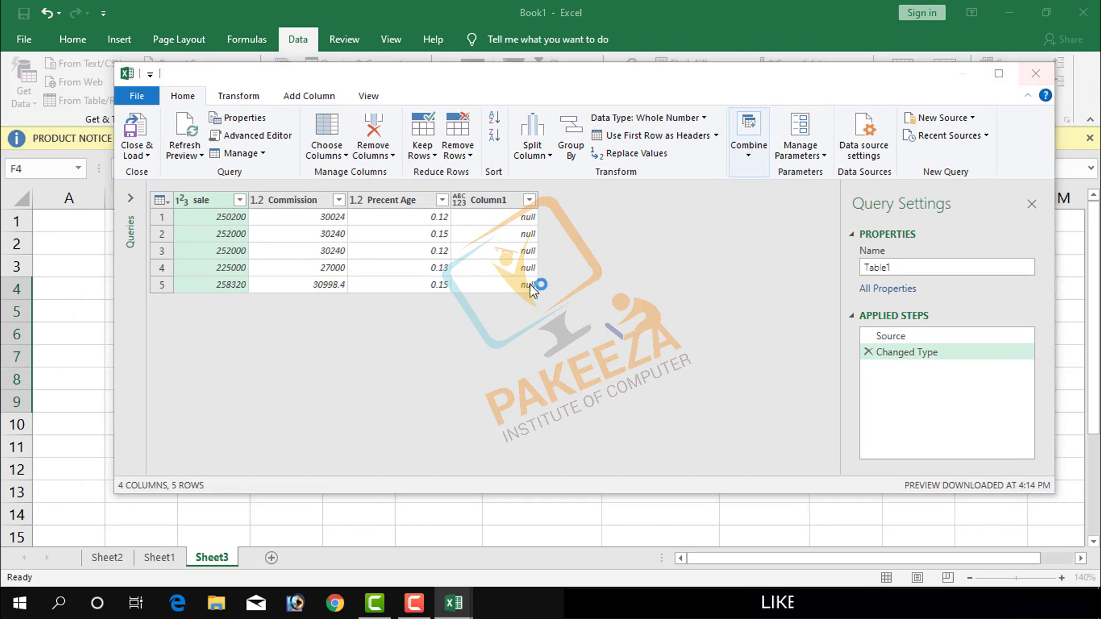
pyautogui.click(567, 324)
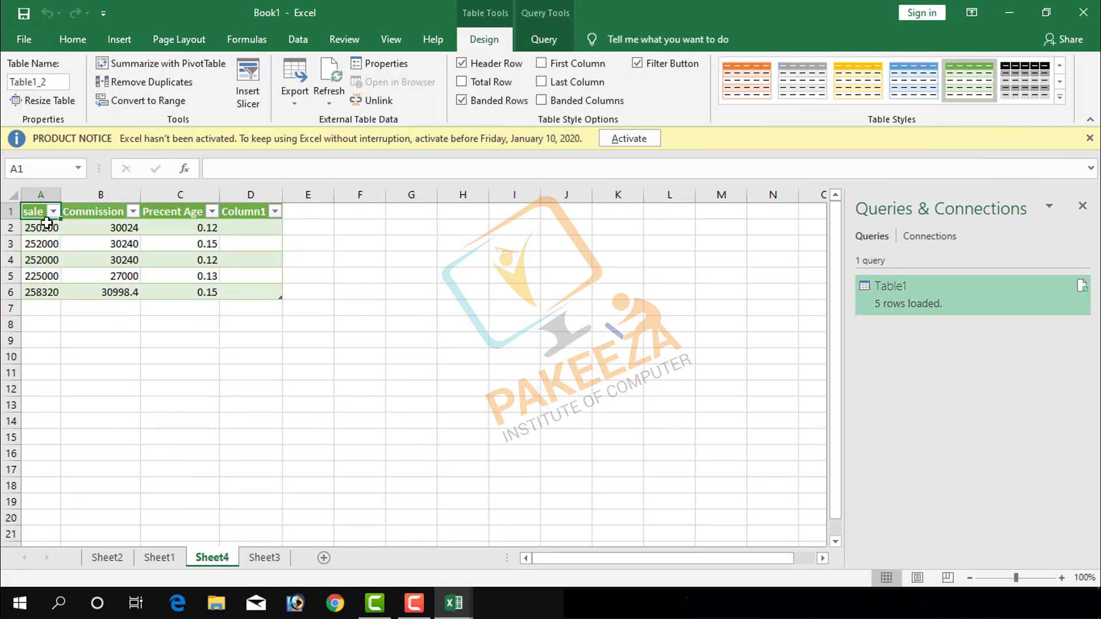
pyautogui.click(151, 327)
pyautogui.click(87, 340)
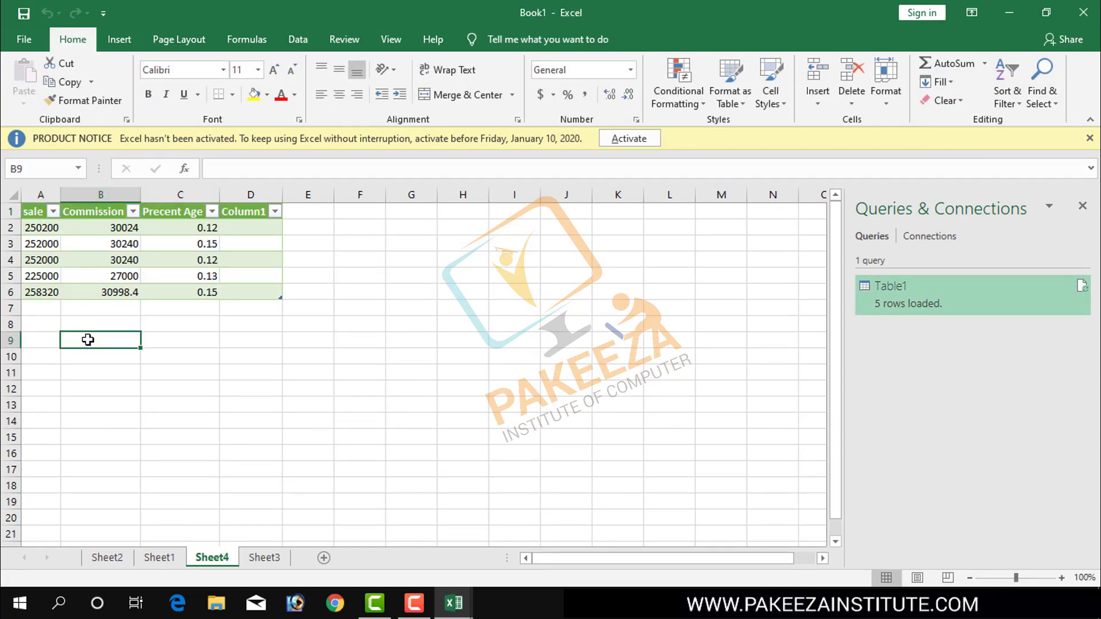
pyautogui.click(243, 342)
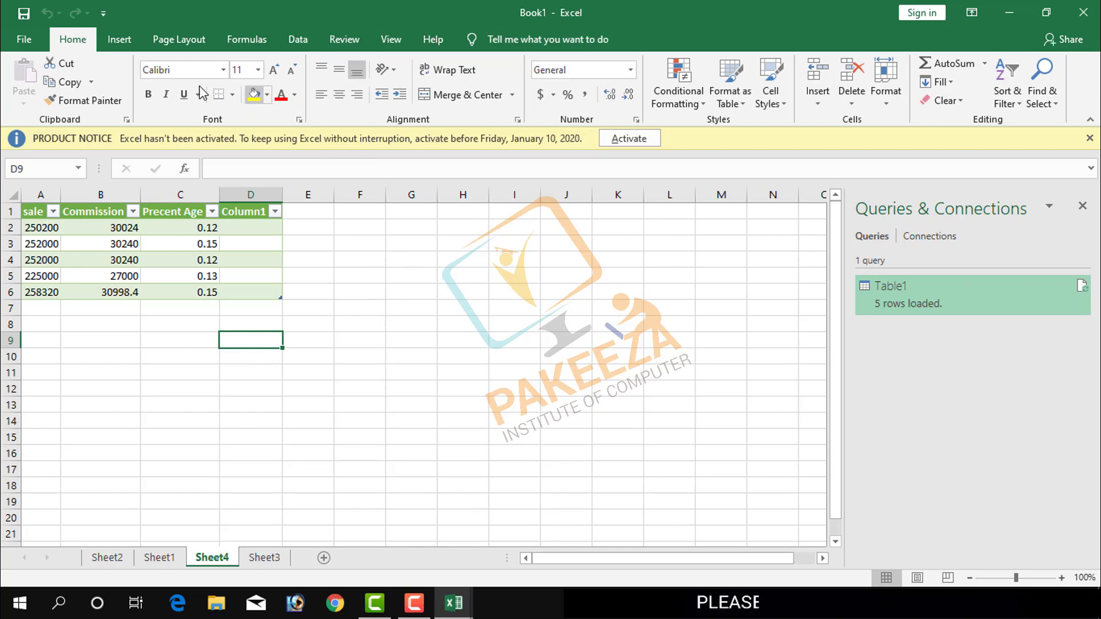
pyautogui.click(298, 39)
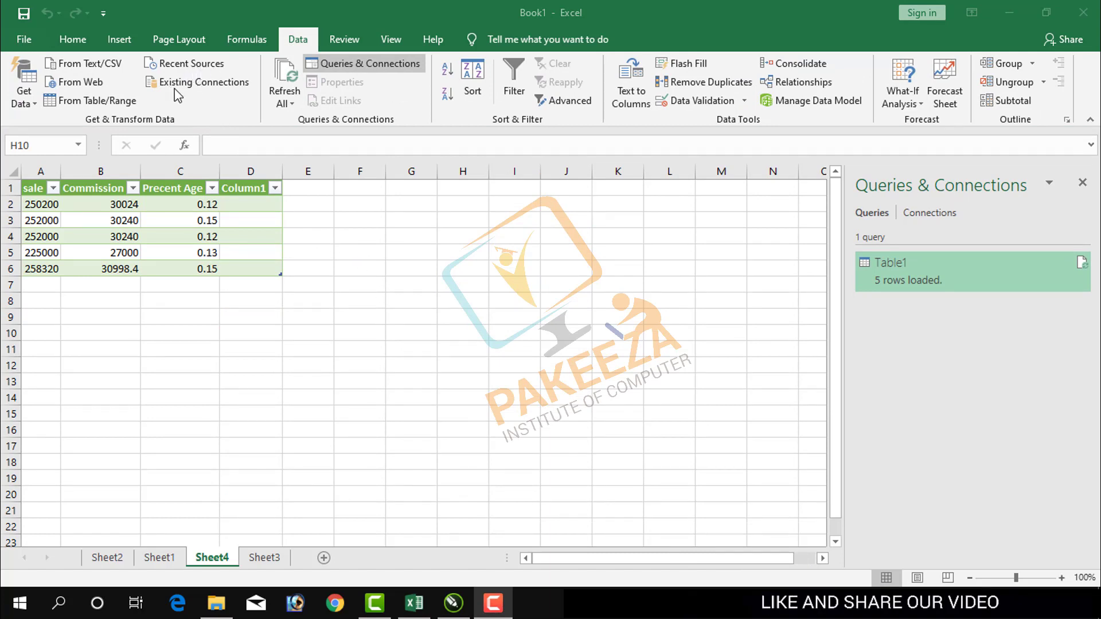
pyautogui.click(248, 8)
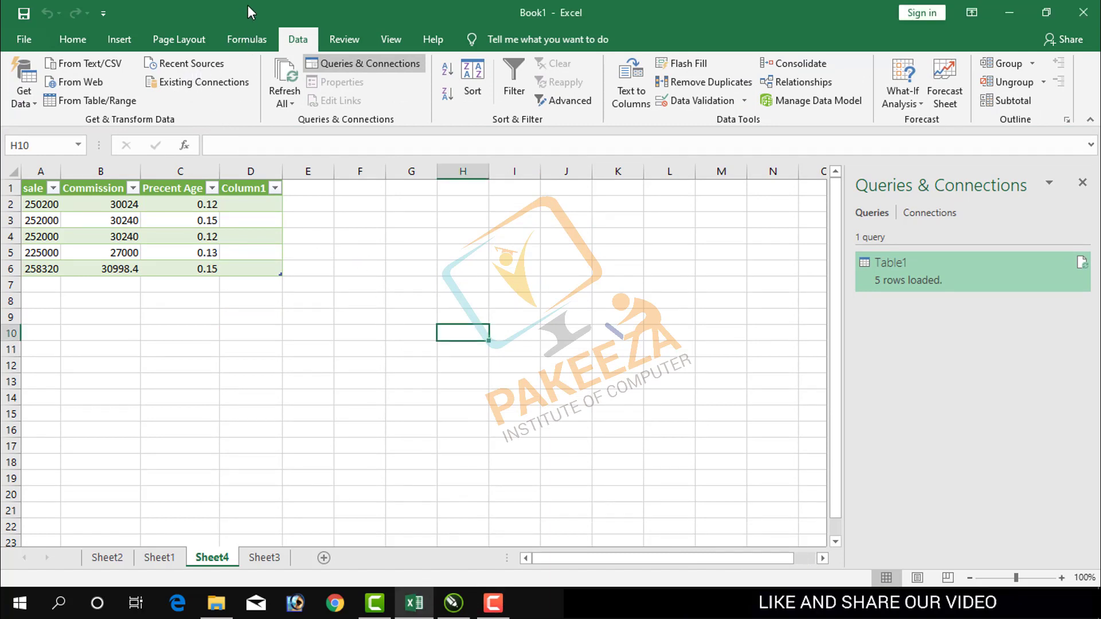
# - Select cell F9 and review the list of recent data sources, closing it without connecting to any
pyautogui.click(360, 317)
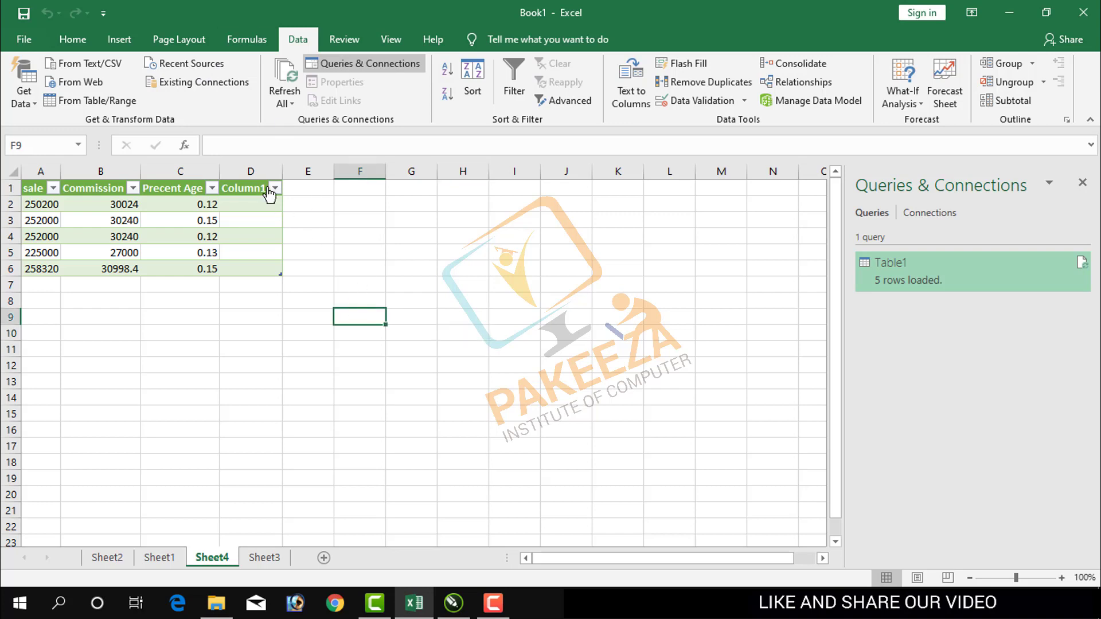
pyautogui.click(201, 68)
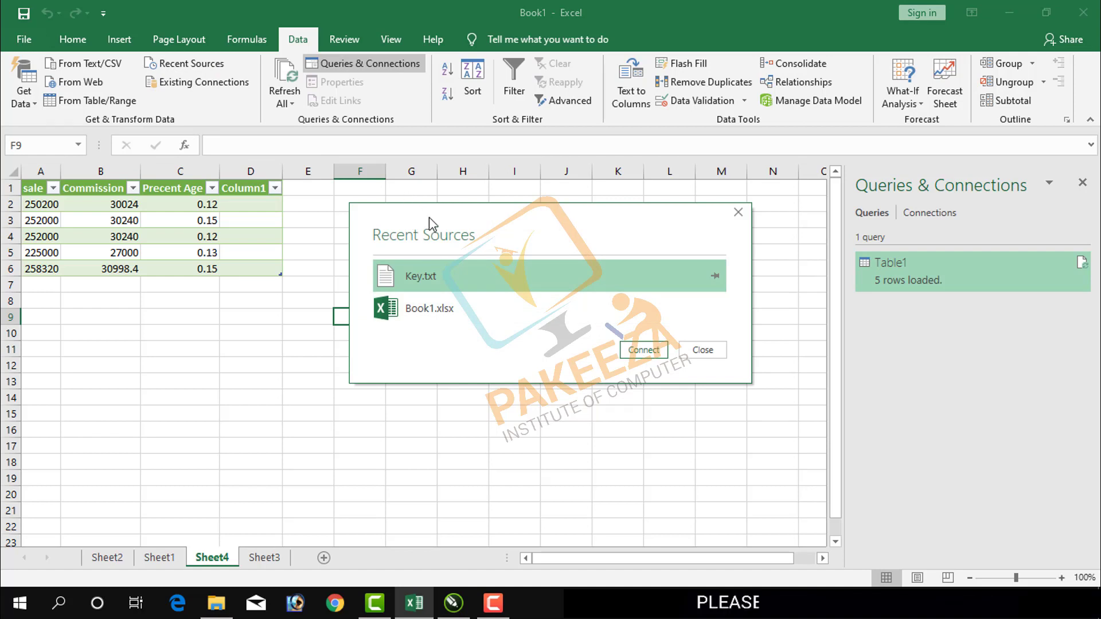
pyautogui.moveTo(429, 220); pyautogui.dragTo(394, 261)
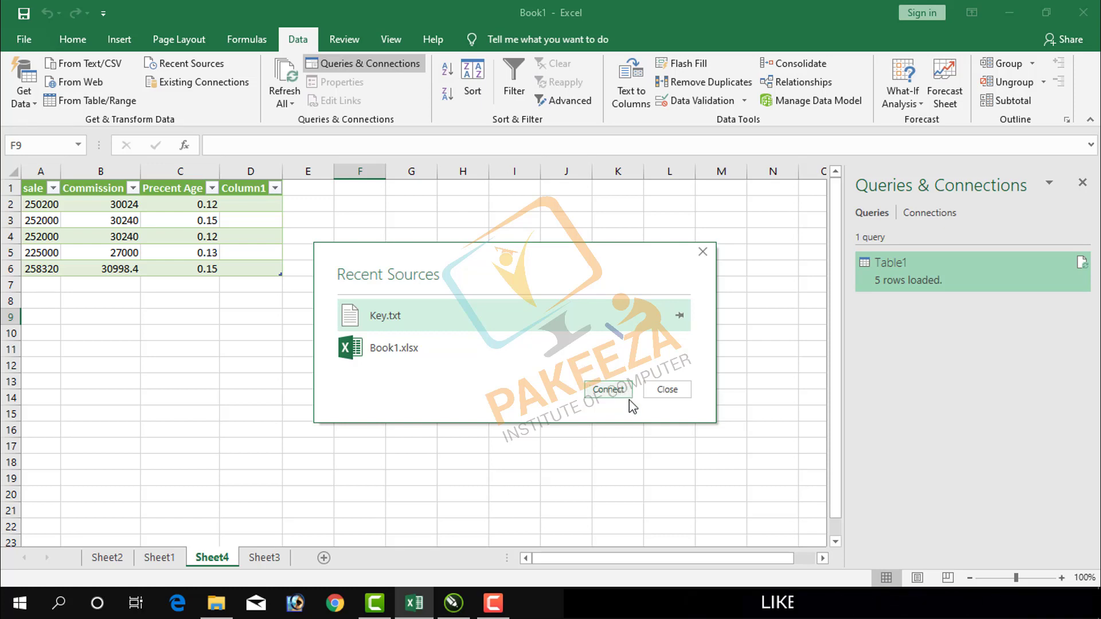
pyautogui.click(665, 390)
pyautogui.click(493, 602)
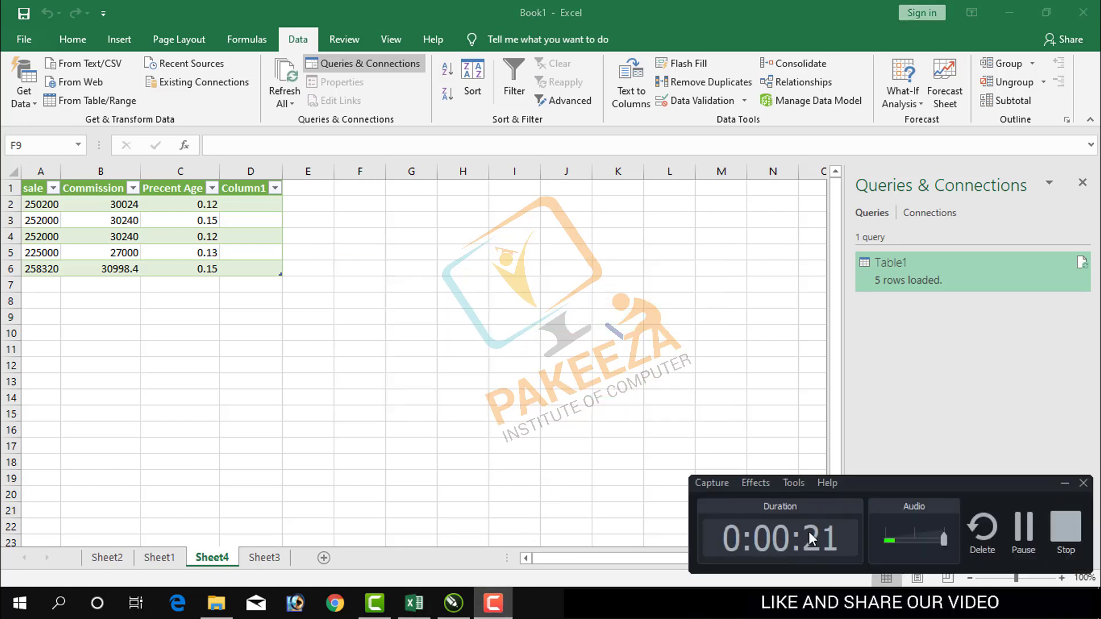
pyautogui.click(1022, 528)
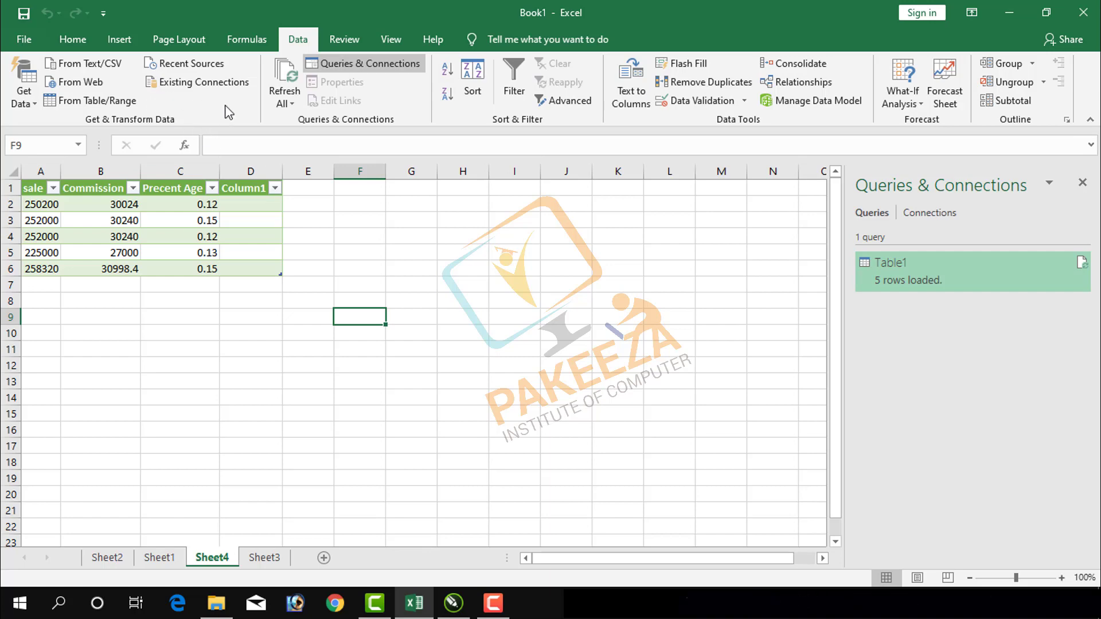
# - Bring up the existing connections and limit the list to connections in this workbook
pyautogui.click(202, 83)
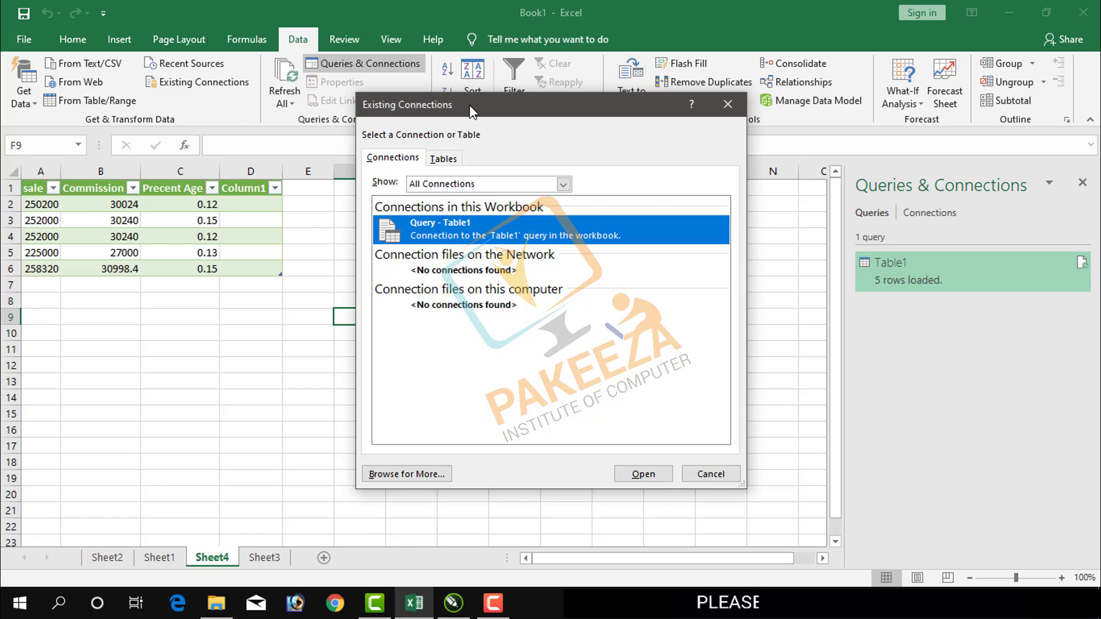
pyautogui.moveTo(461, 106); pyautogui.dragTo(423, 103)
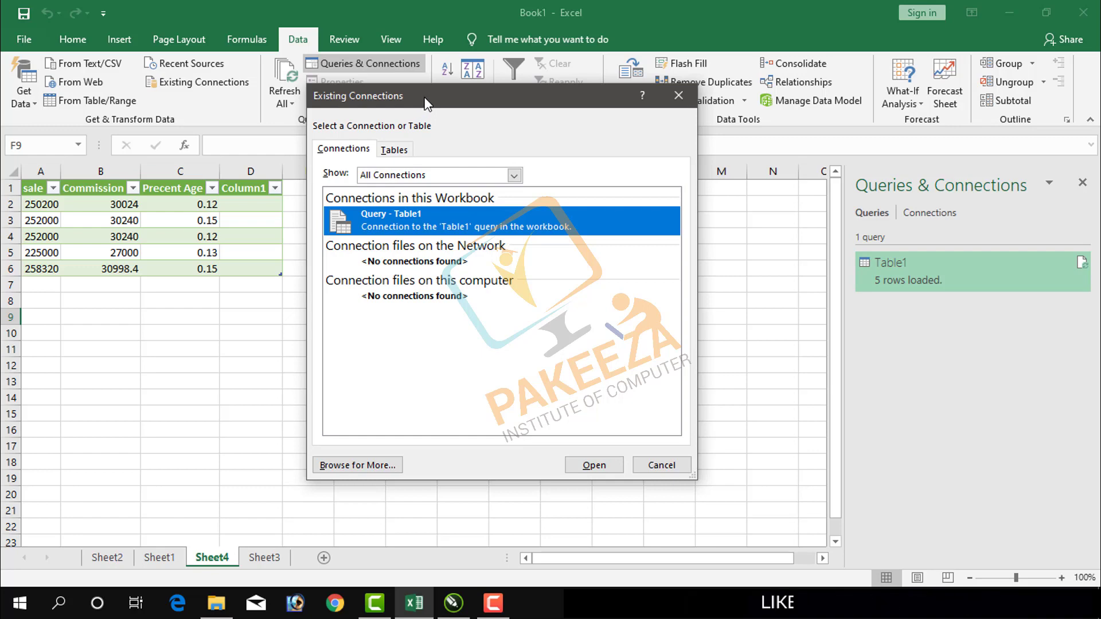
pyautogui.moveTo(423, 106); pyautogui.dragTo(456, 114)
pyautogui.click(494, 183)
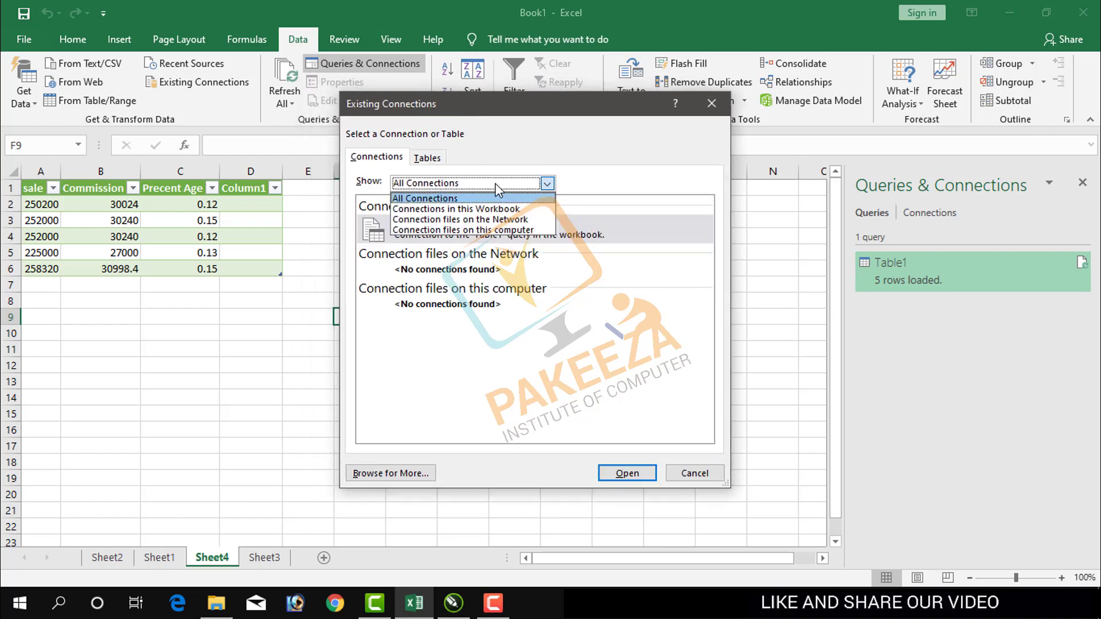
pyautogui.click(470, 209)
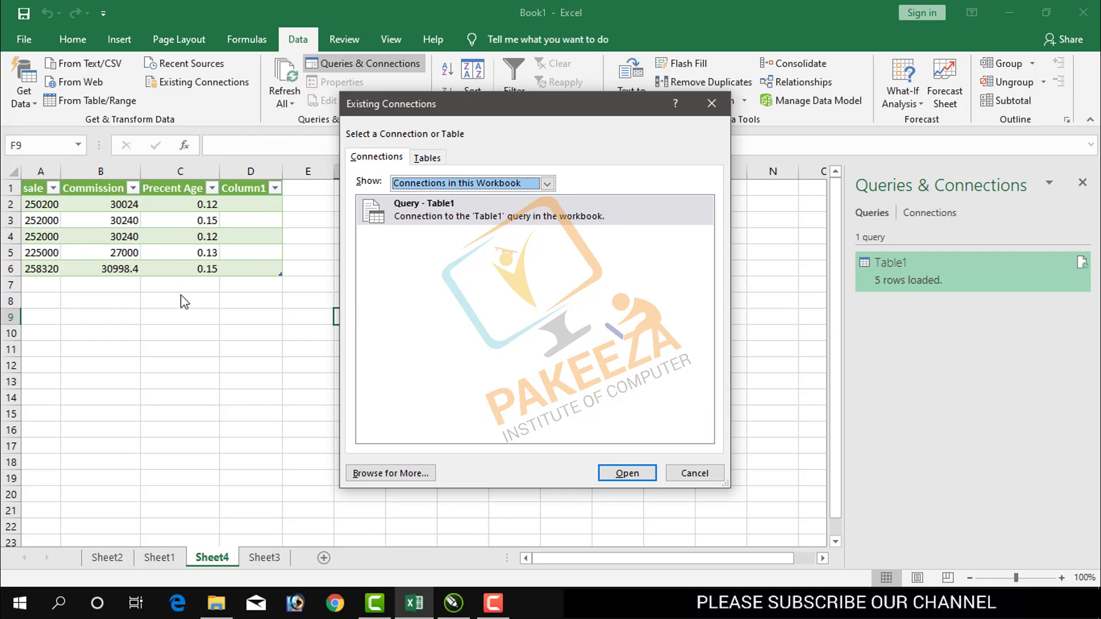
# - Import the Query - Table1 connection as a table into the existing worksheet at cell F9, then deselect the table
pyautogui.click(434, 223)
pyautogui.click(629, 473)
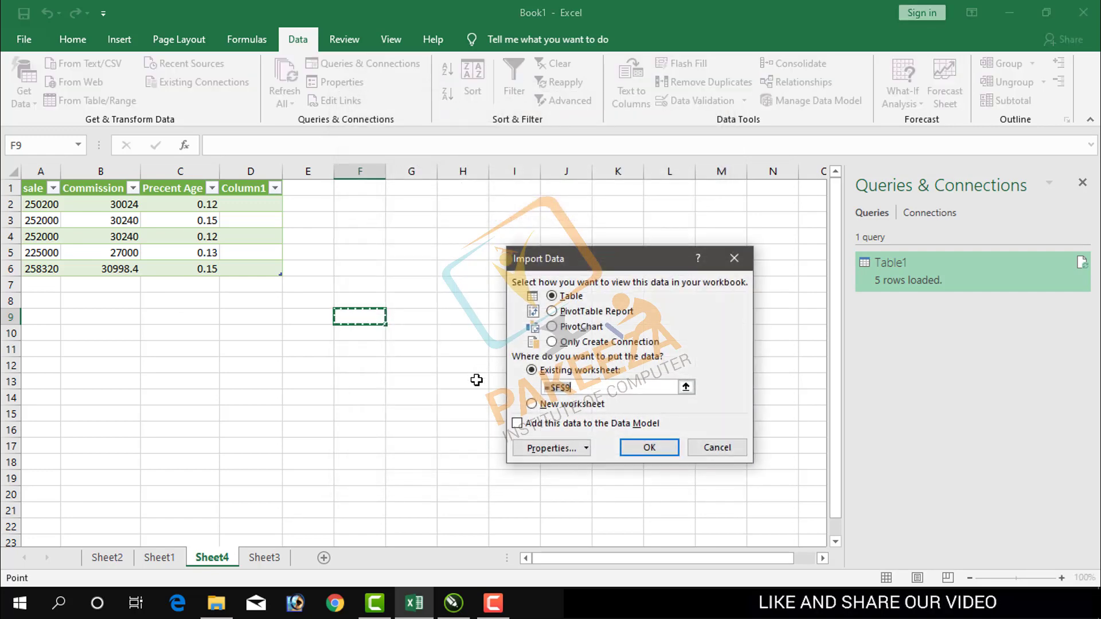
pyautogui.click(643, 447)
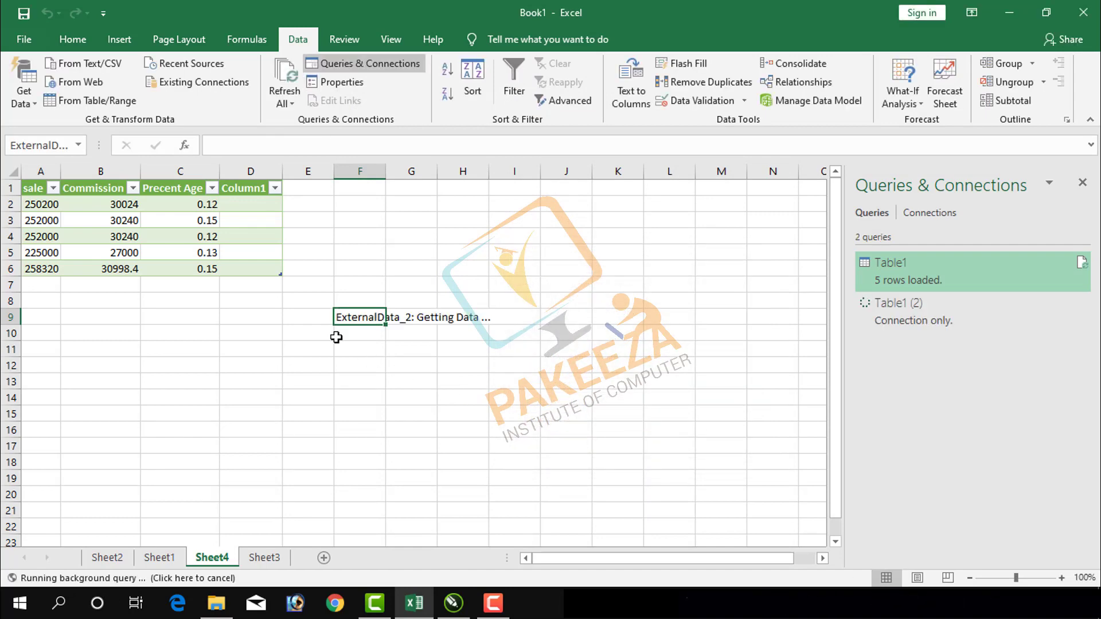
pyautogui.click(402, 363)
pyautogui.click(394, 318)
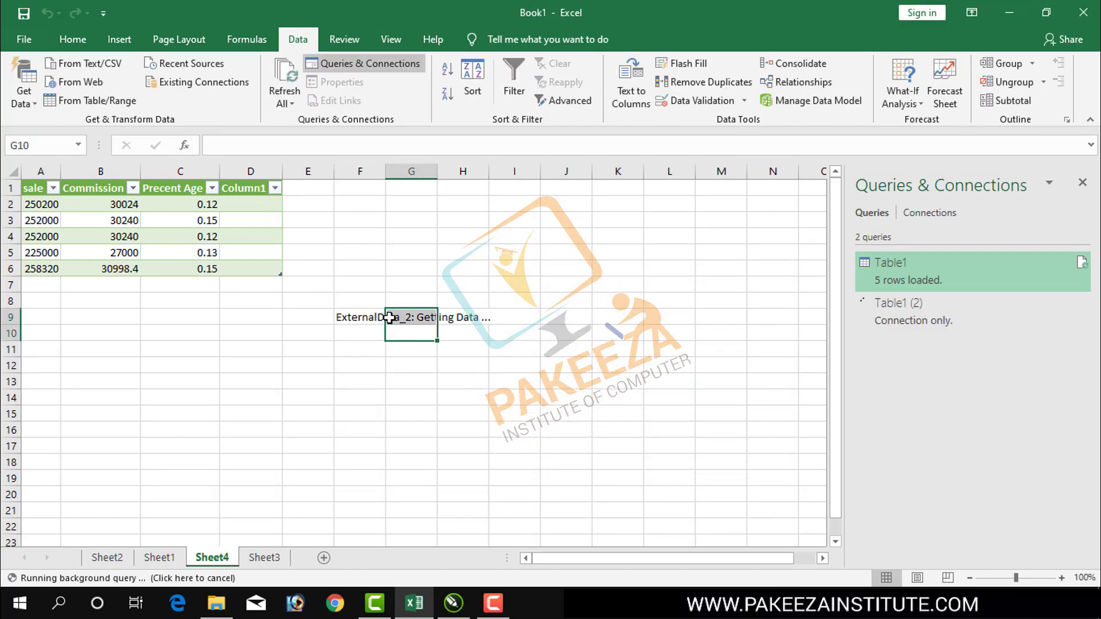
pyautogui.click(513, 368)
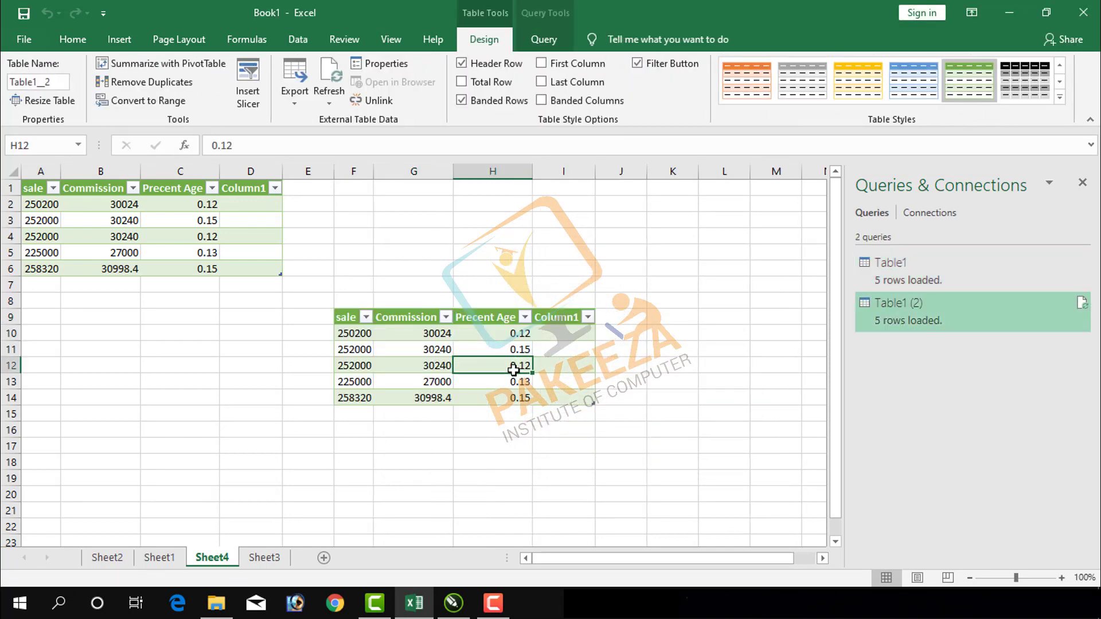
pyautogui.click(659, 402)
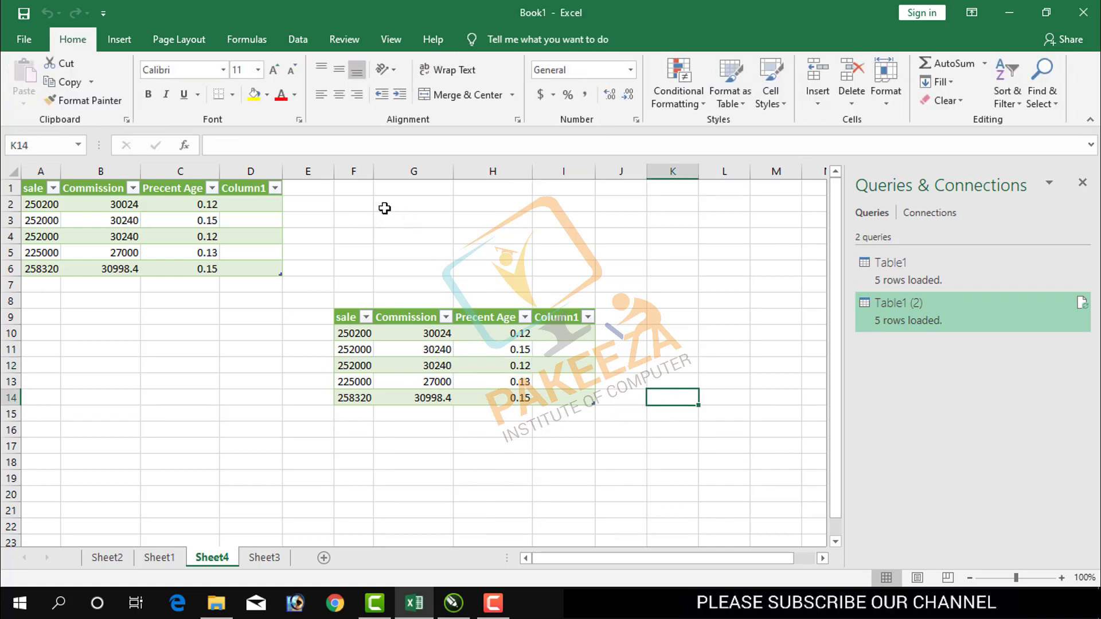
pyautogui.click(298, 40)
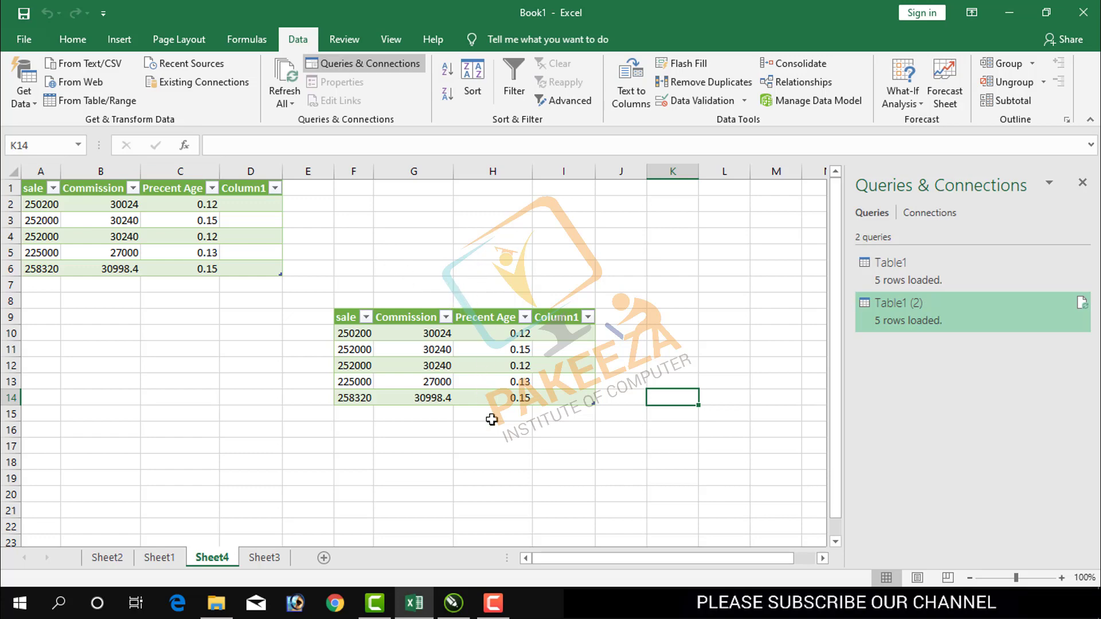
pyautogui.click(493, 603)
pyautogui.click(1064, 527)
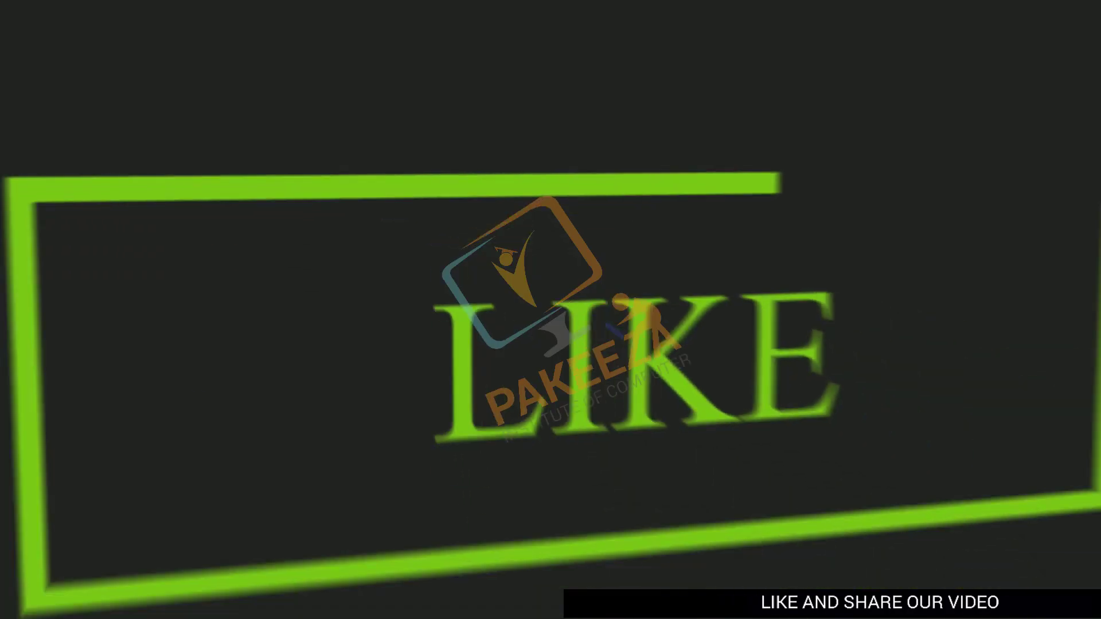